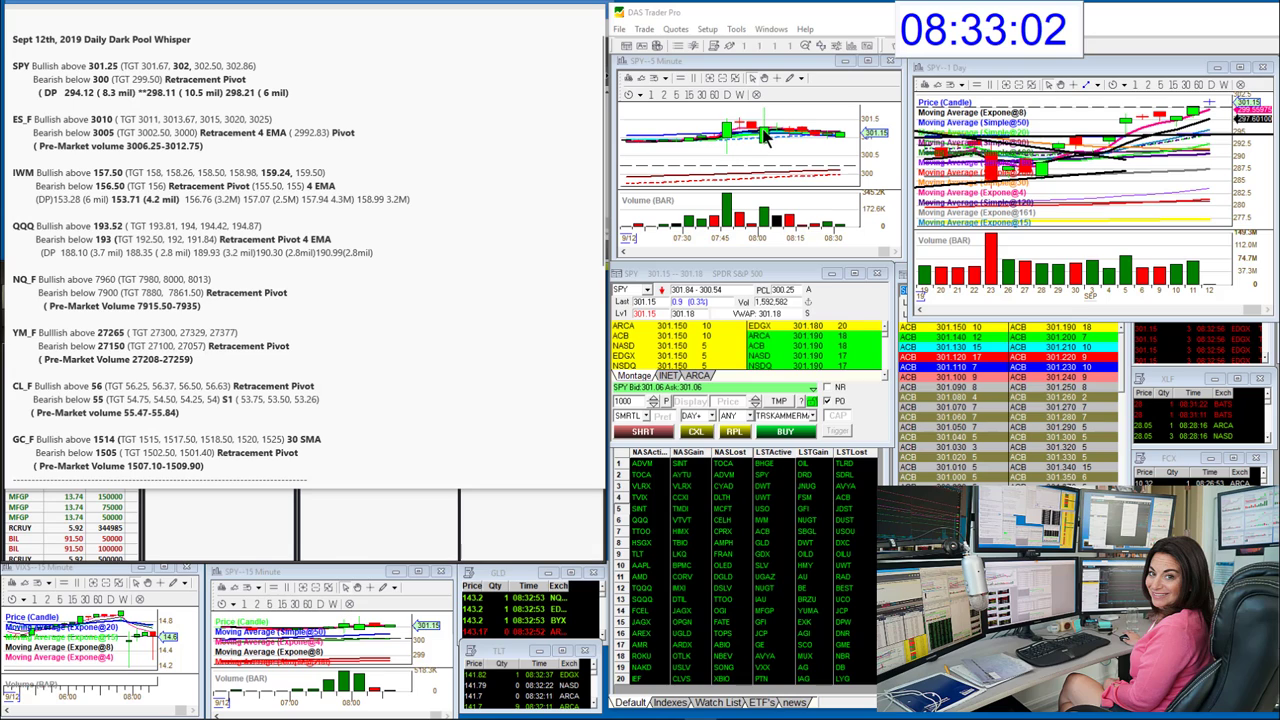
- Draw a nearly horizontal trendline across the morning highs on the SPY 5-minute chart, ending just beyond the latest candle
mouse_move(766, 136)
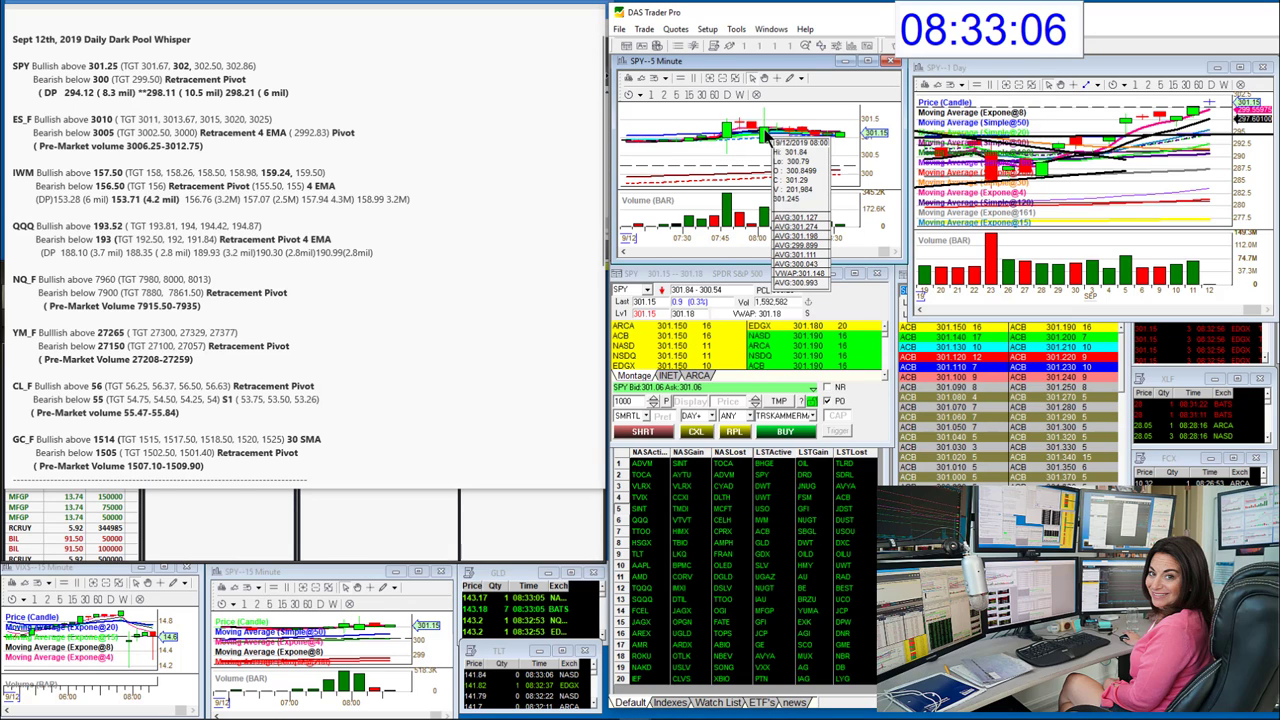
left_click(800, 77)
left_click(815, 98)
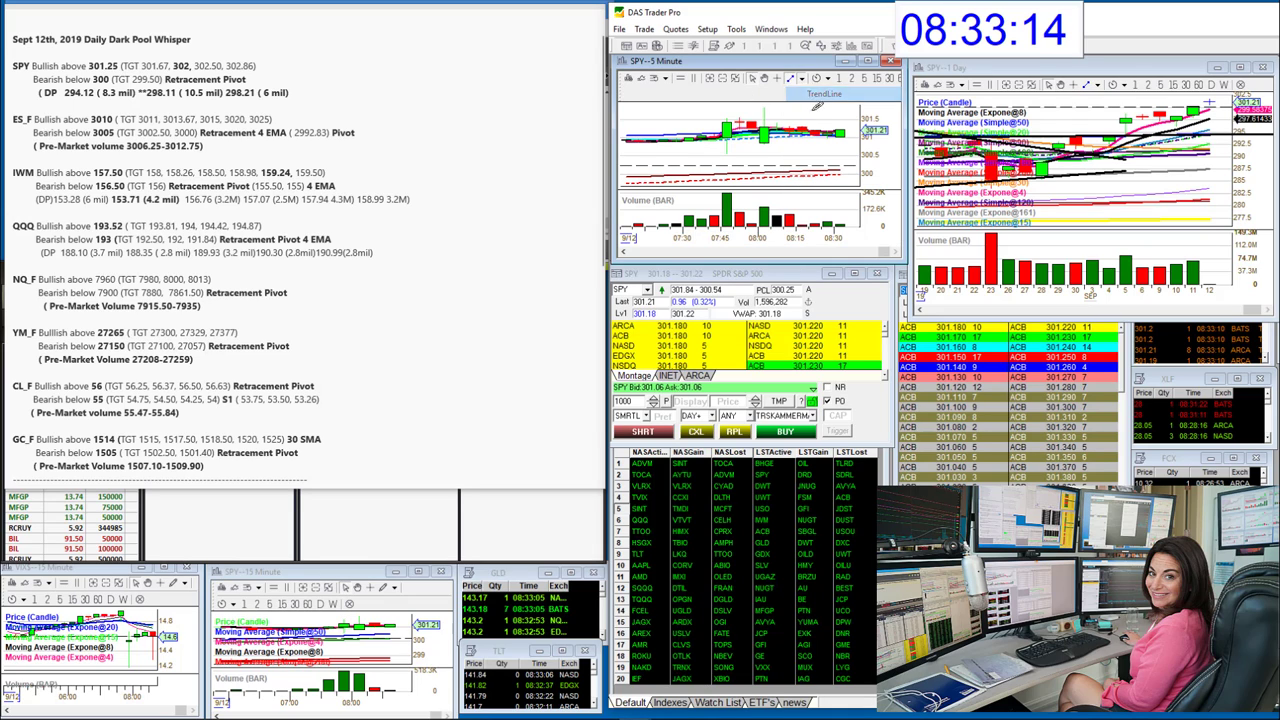
left_click_drag(728, 118, 852, 122)
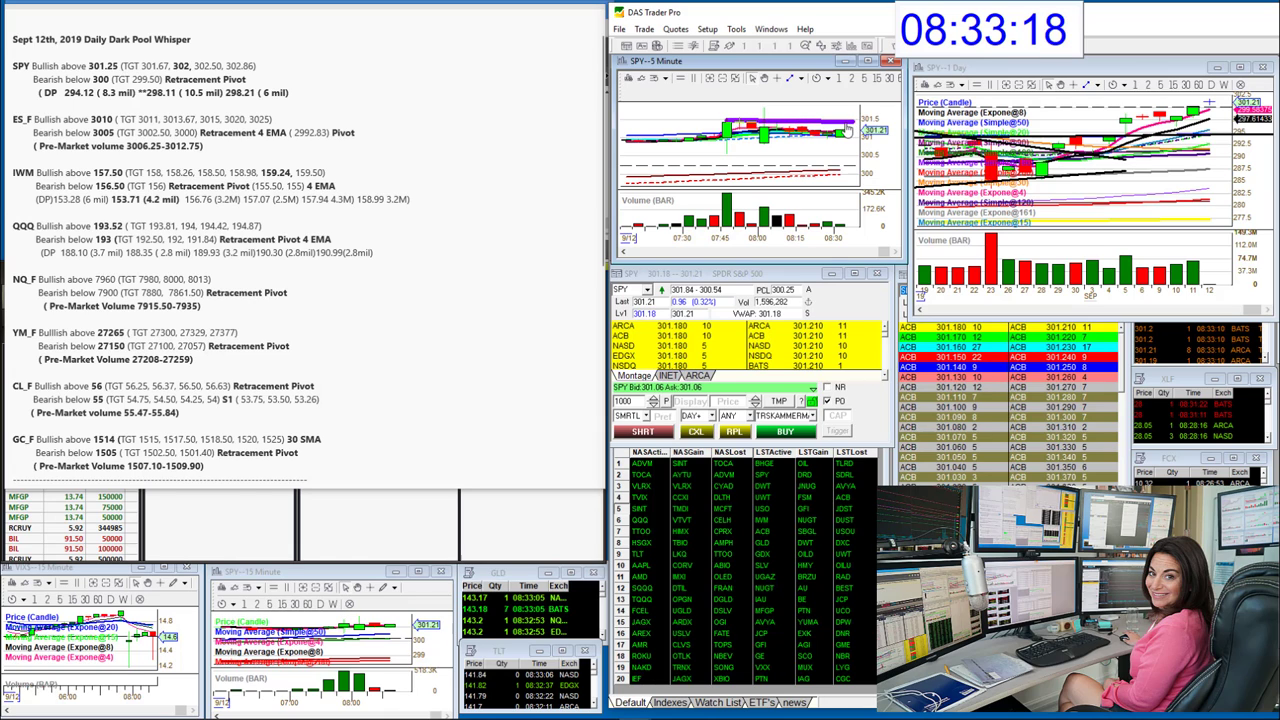
- Reduce the purple trendline's width on the SPY 5-minute chart so it is thin but slightly heavier than width 1
right_click(849, 125)
left_click(872, 132)
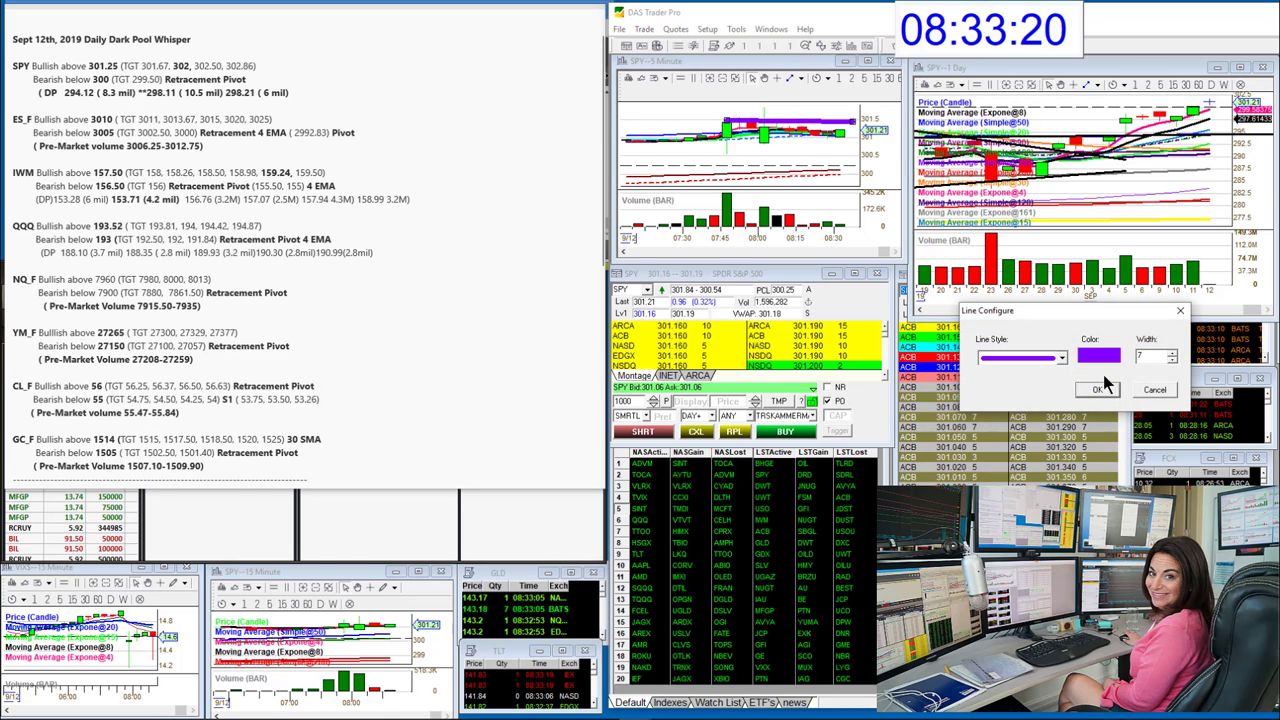
left_click(1172, 361)
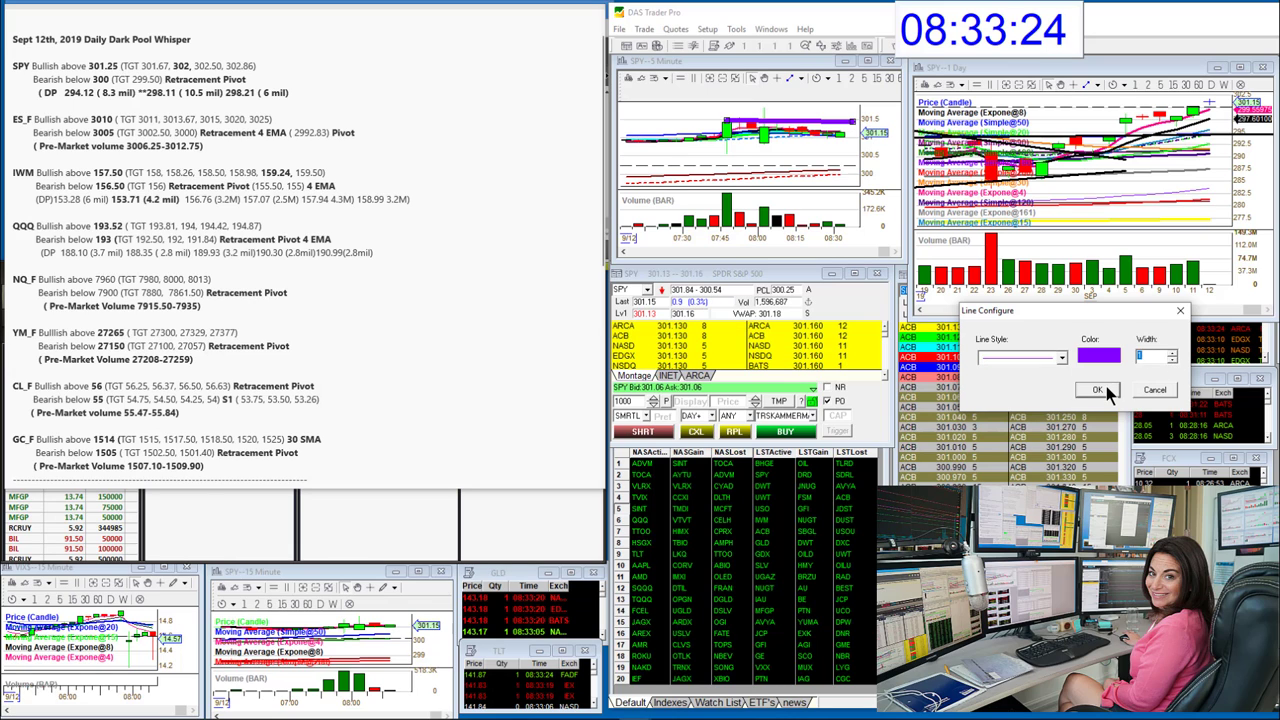
left_click(1100, 388)
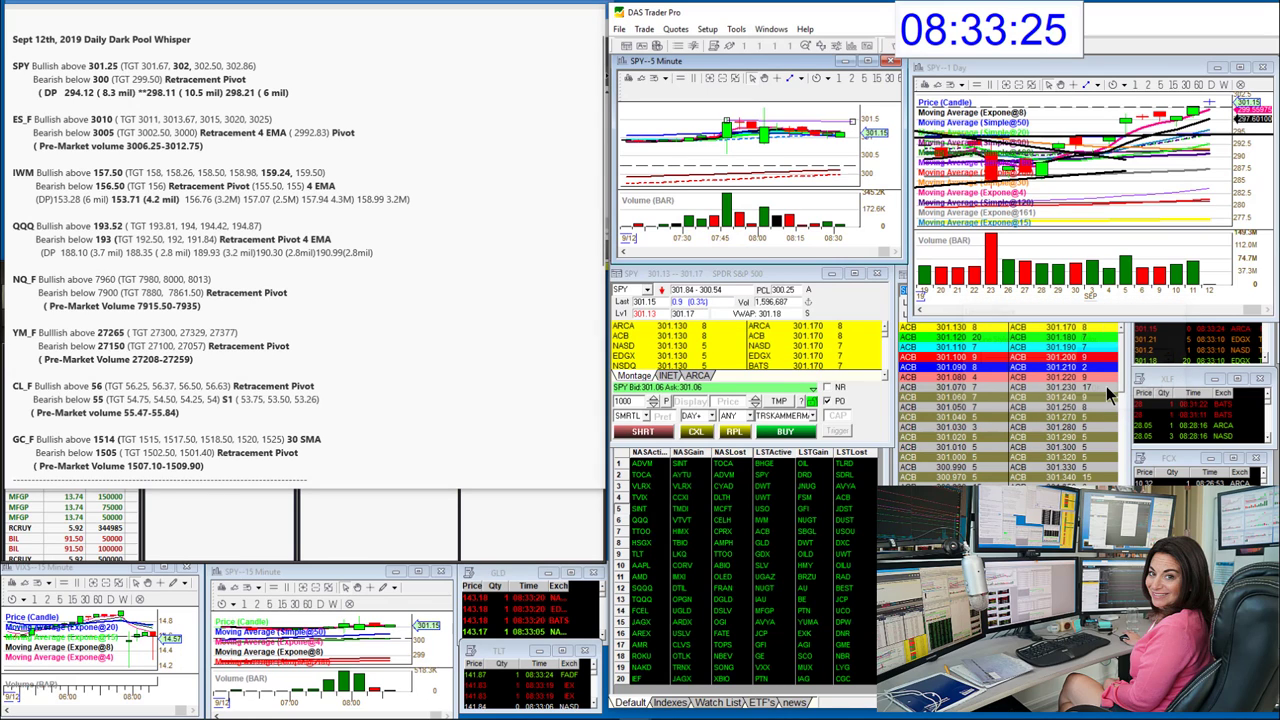
right_click(833, 125)
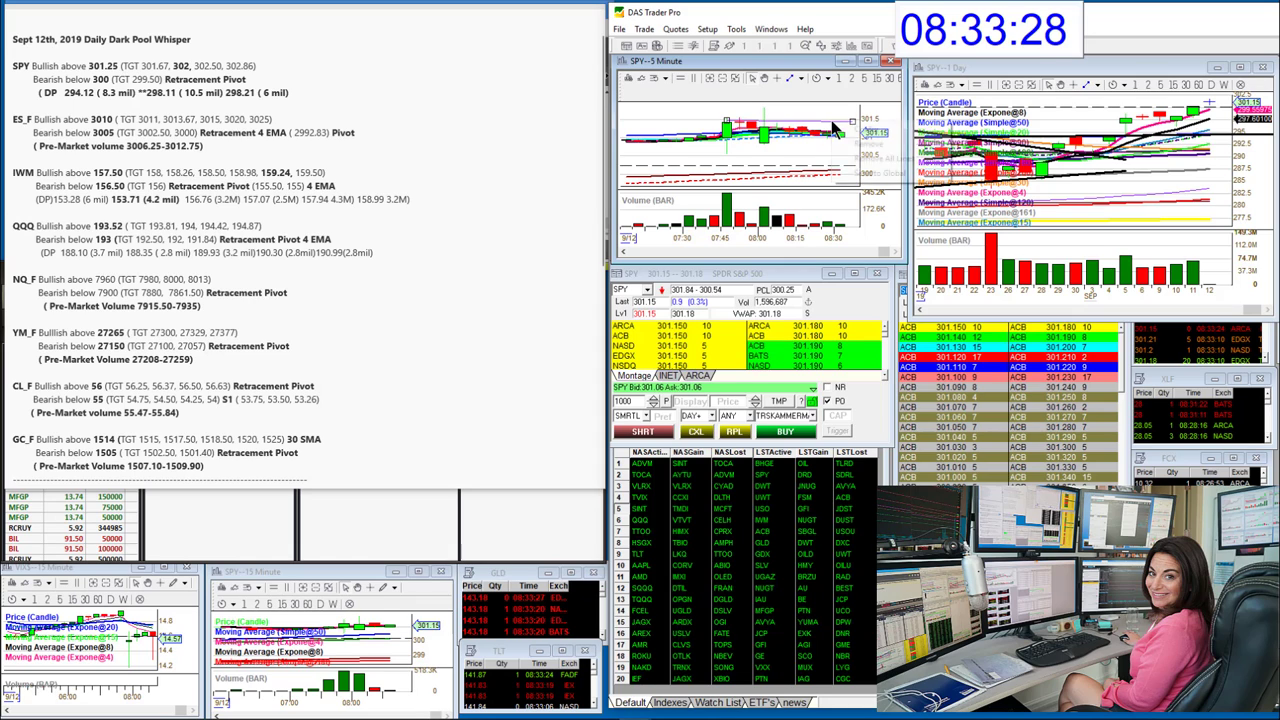
left_click(858, 129)
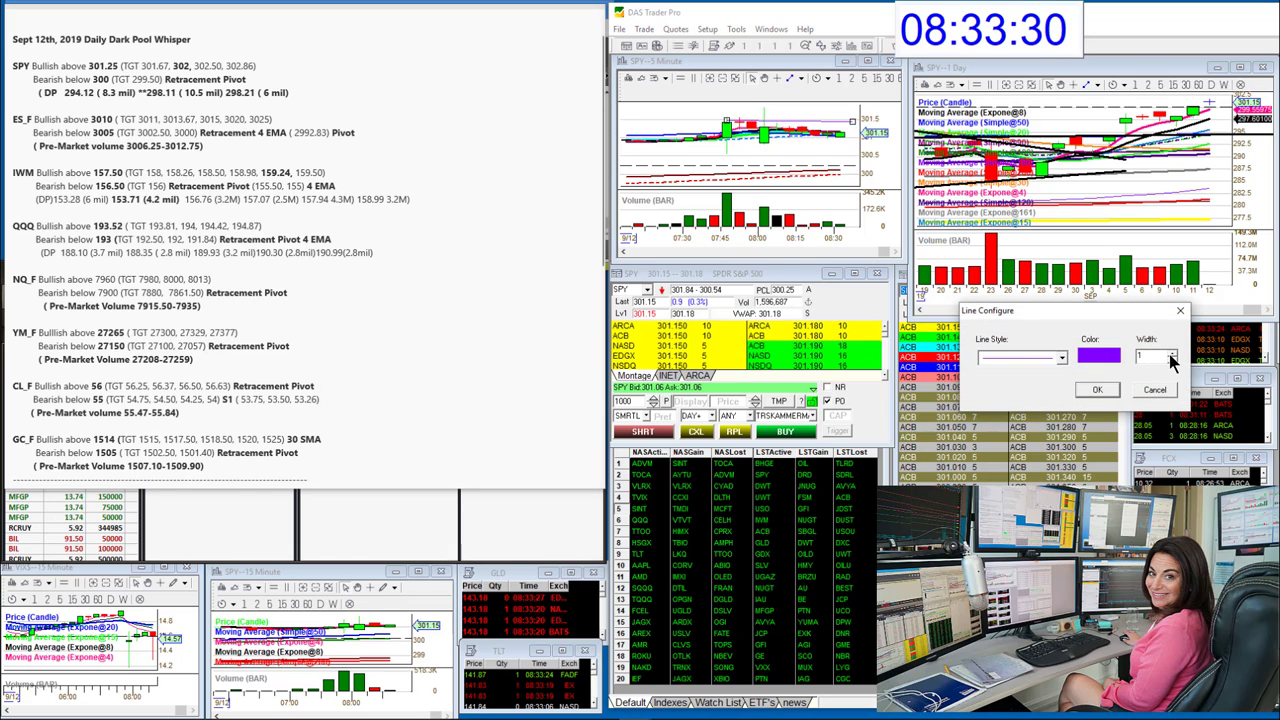
left_click(1171, 355)
left_click(1097, 390)
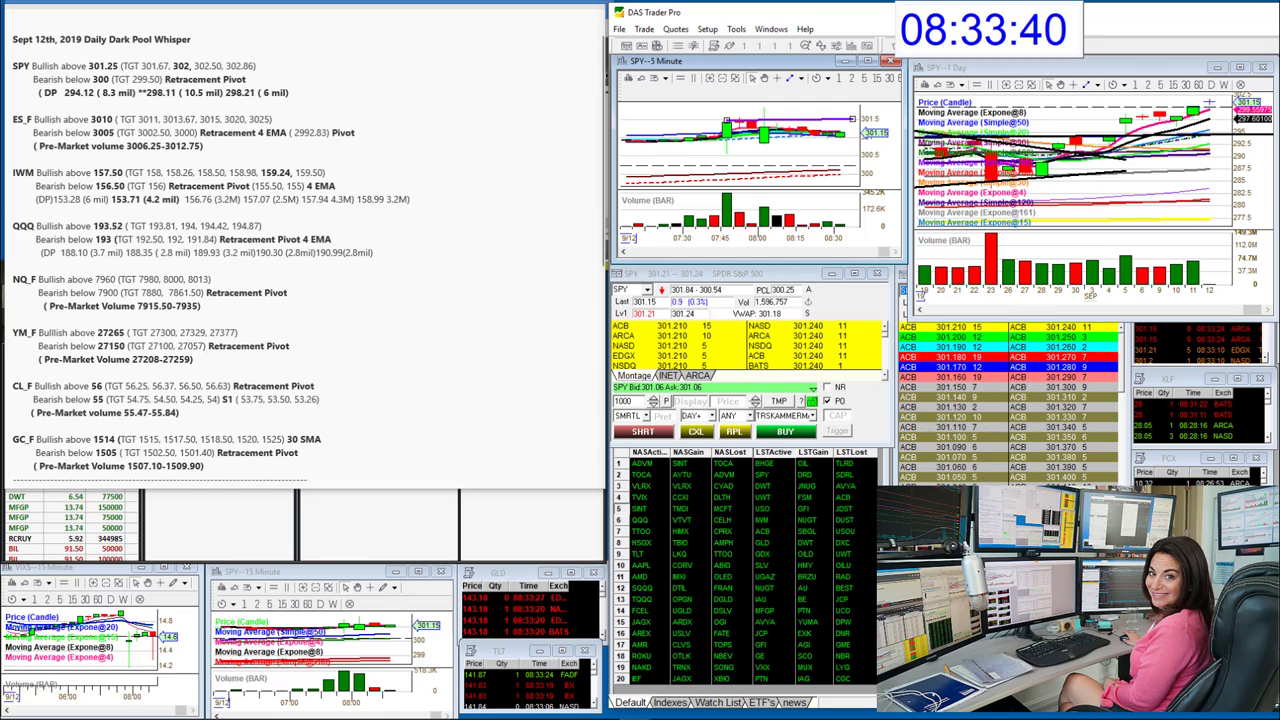
- Bring the second SPY montage window with the price-level depth to the front
left_click(1090, 470)
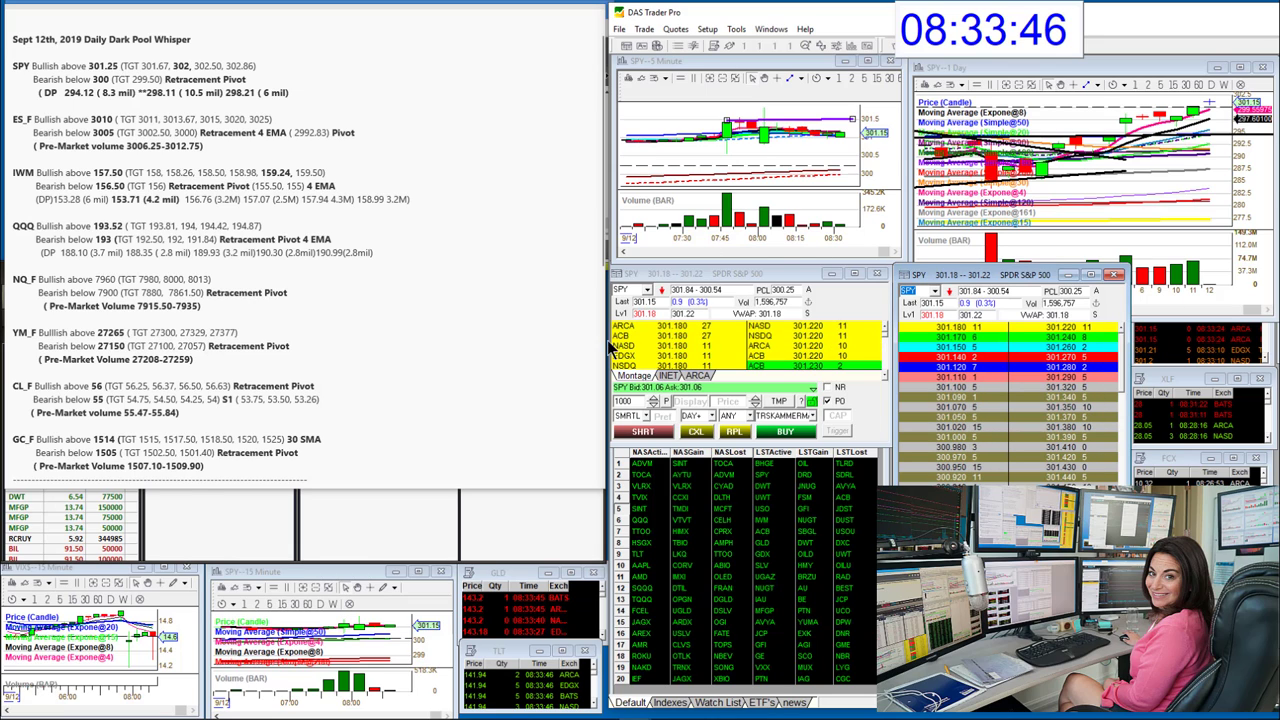
left_click(628, 290)
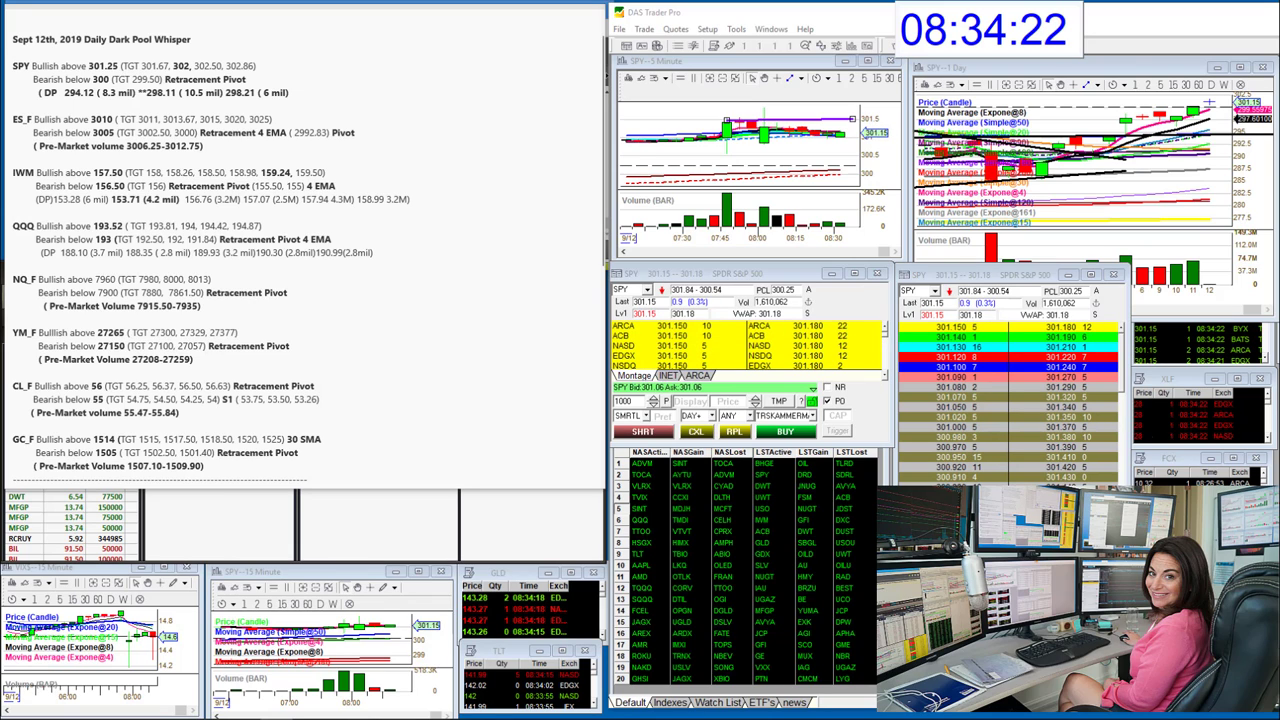
left_click(319, 93)
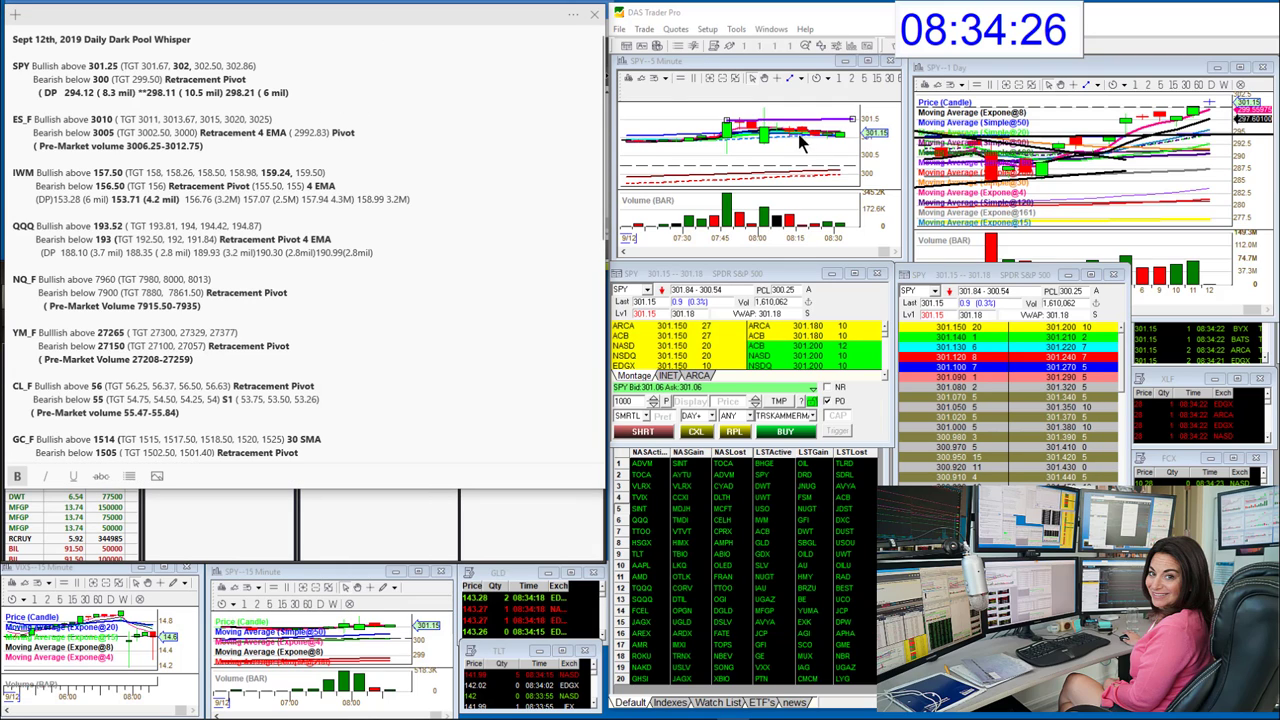
- Draw a second, nearly horizontal trendline just below the dashed line near 300 on the SPY 5-minute chart
left_click(797, 78)
left_click(830, 92)
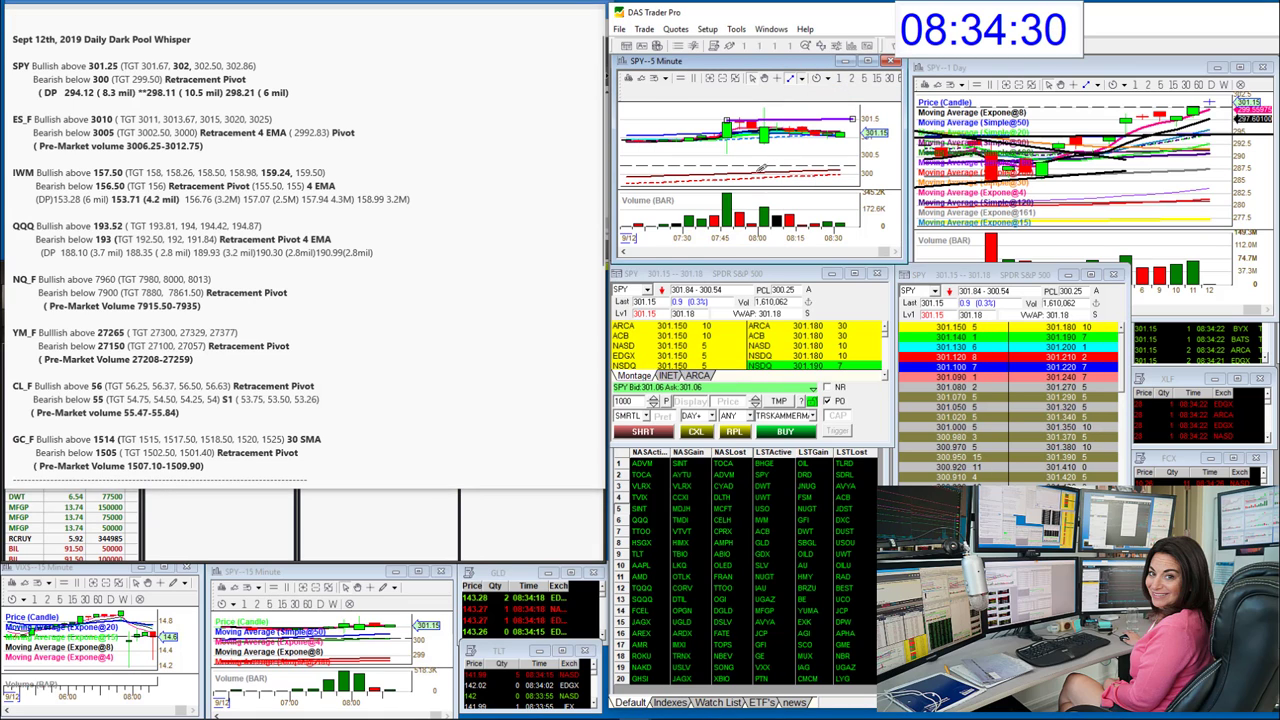
left_click_drag(757, 170, 865, 174)
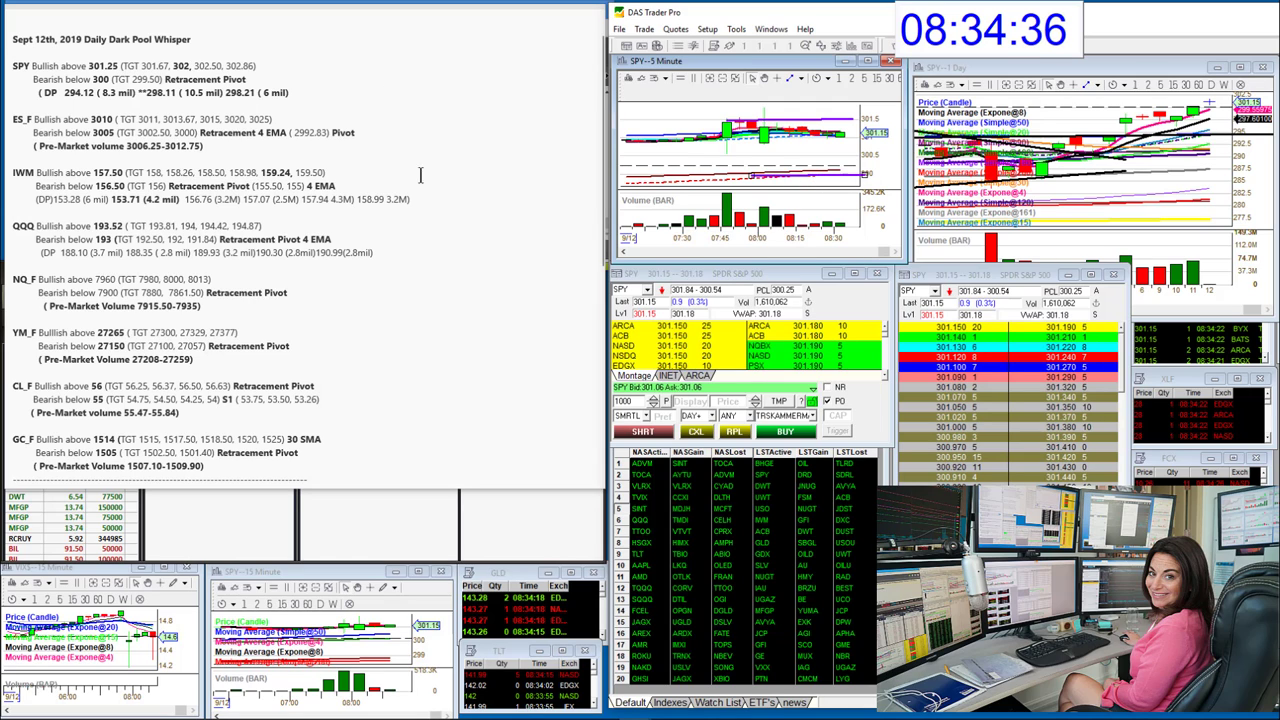
- Load #ES in the montage and highlight its bullish targets 3011, 3013.67 and 3015 in the note
left_click(631, 289)
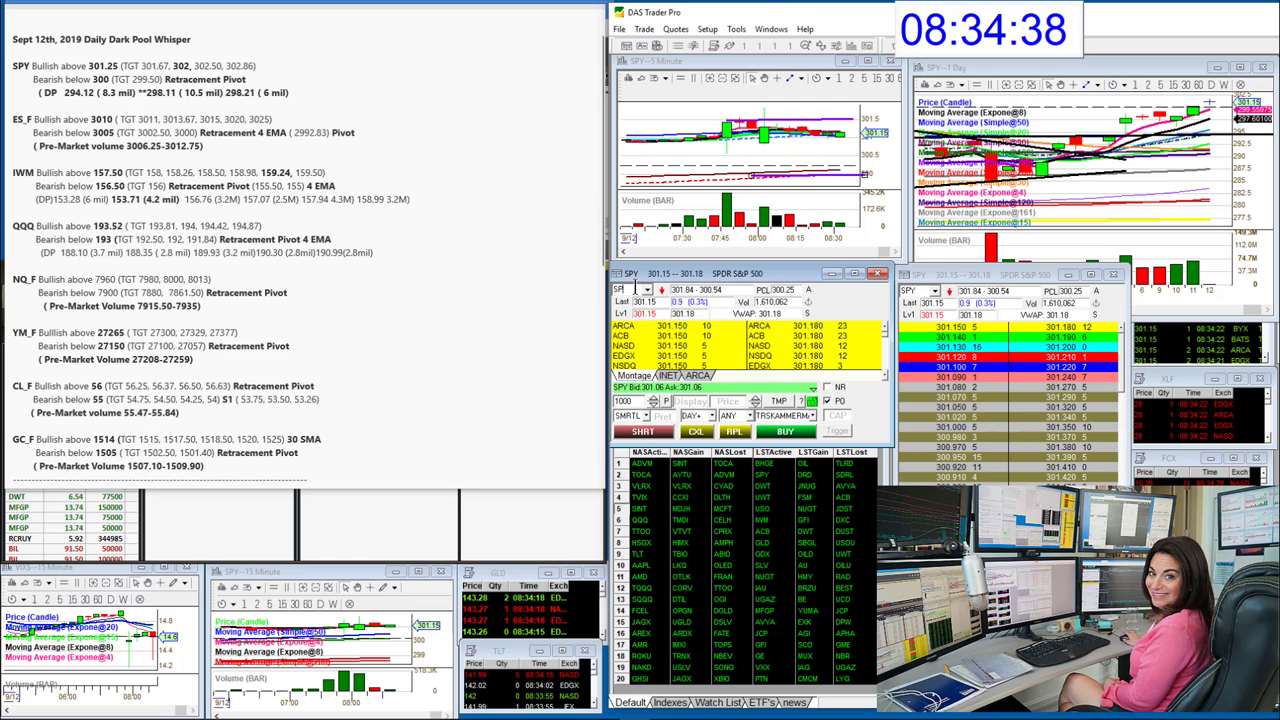
type("BES")
key("Return")
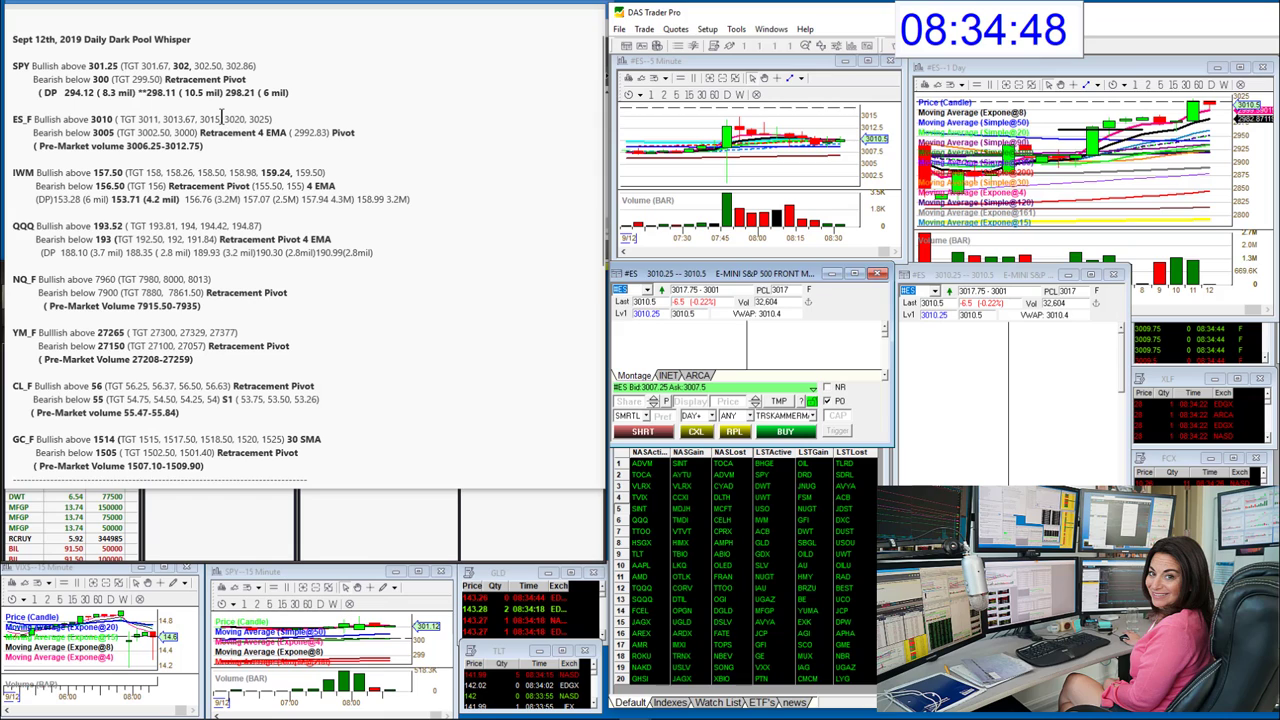
left_click_drag(221, 117, 113, 116)
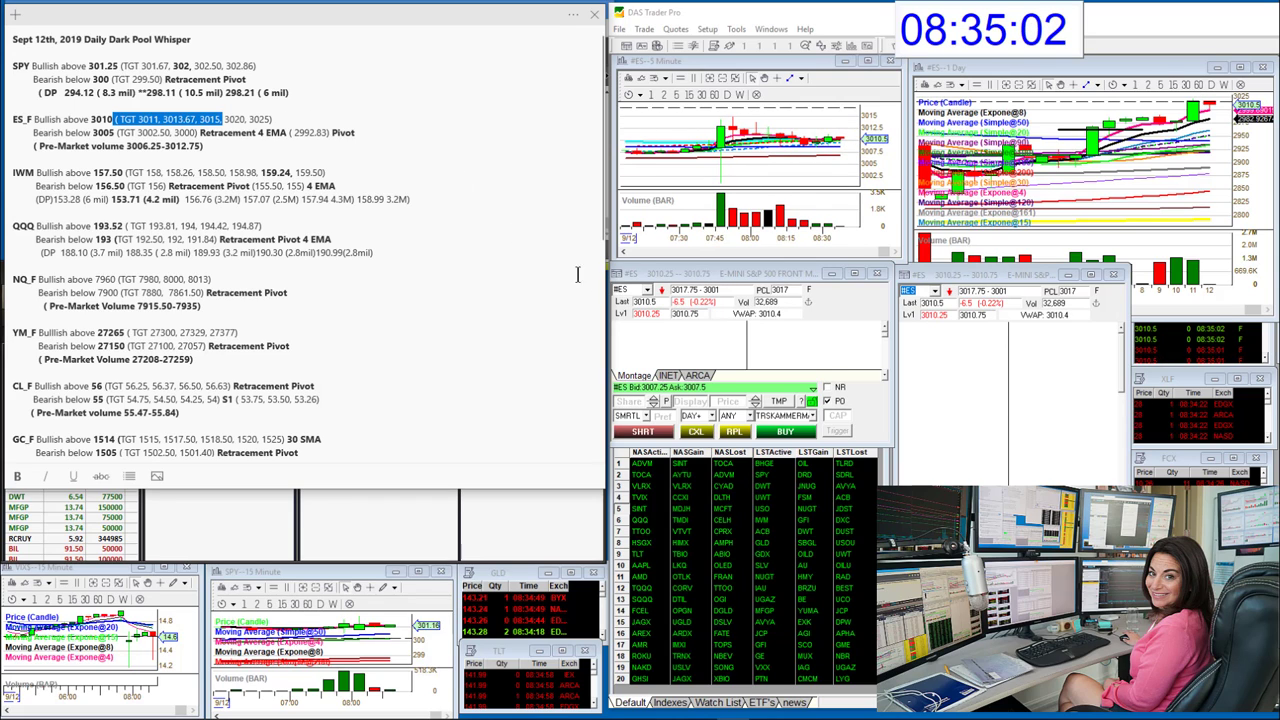
- Load IWM and then QQQ in the montage to review their charts against the note's levels
left_click(630, 290)
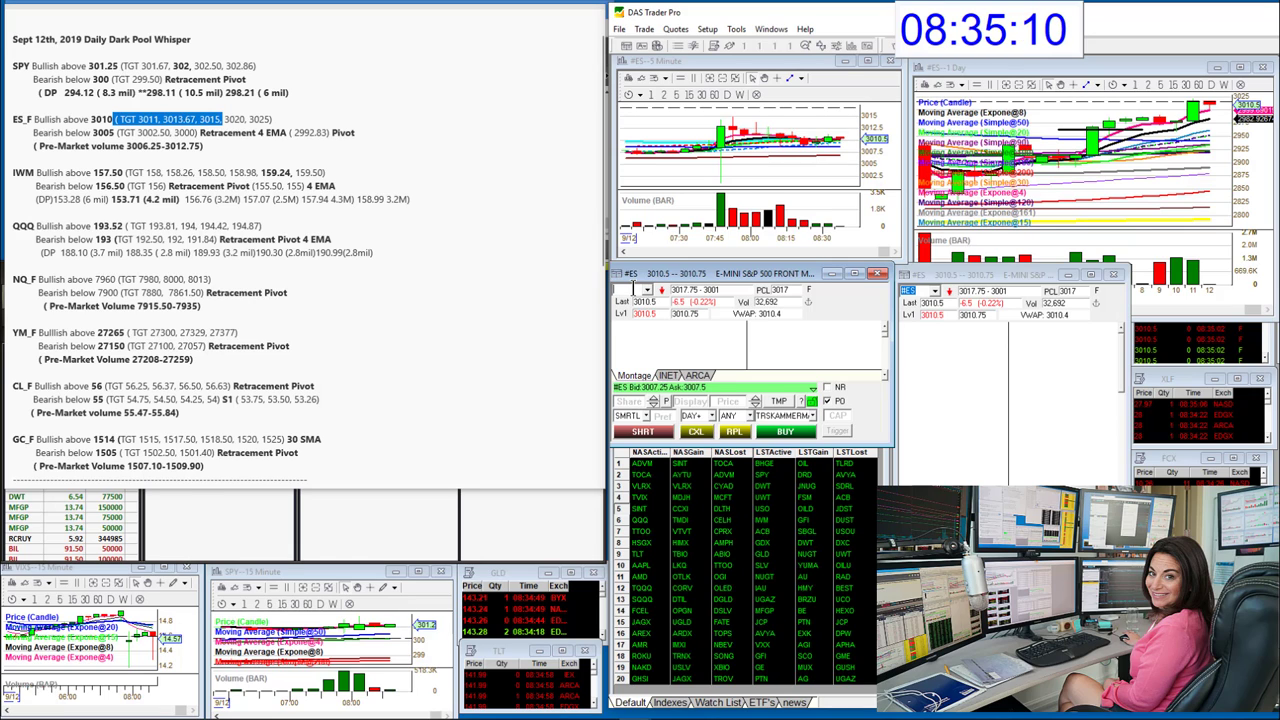
type("IWM")
key("Return")
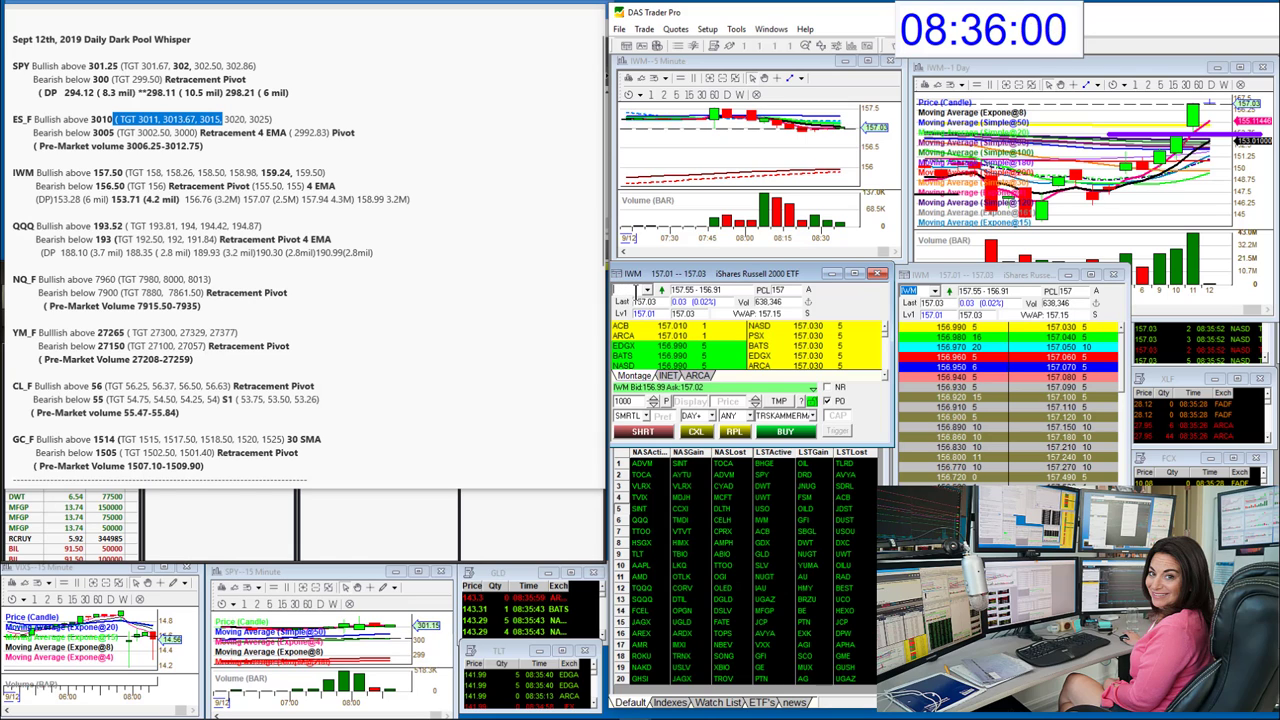
type("QQ")
key("Return")
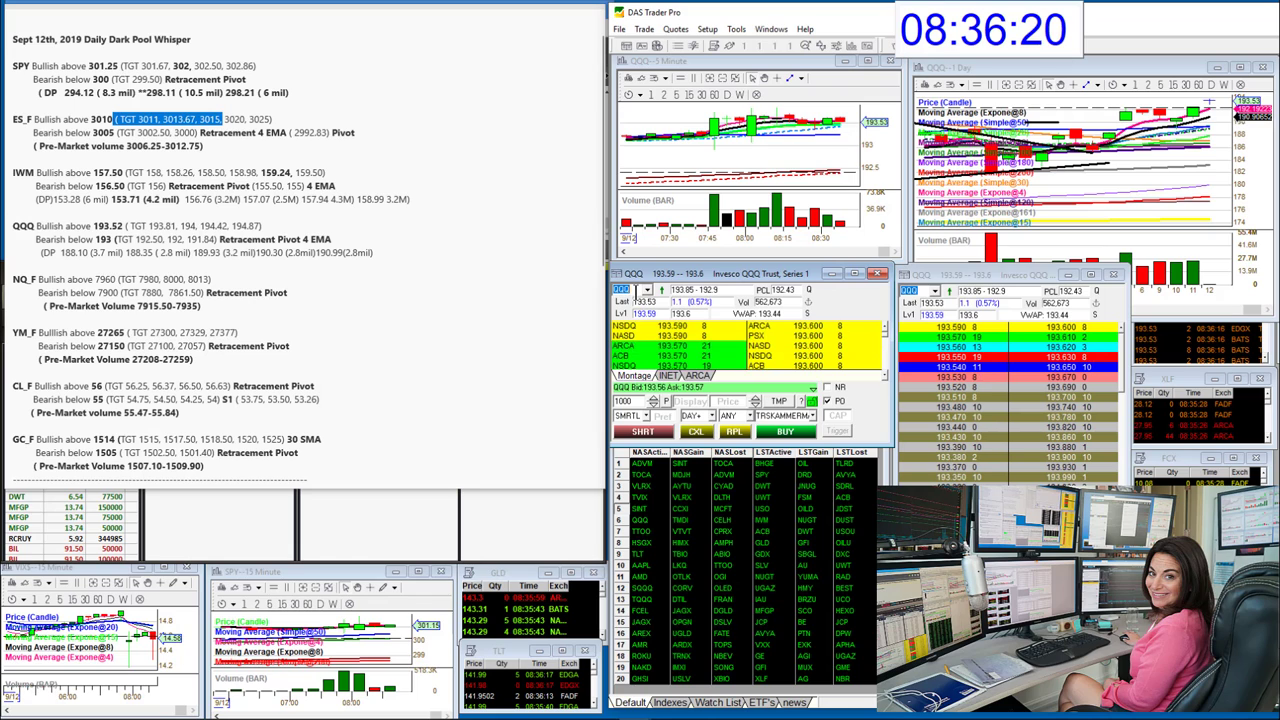
- Load the futures symbols #NQ and then #YM in the montage to review their charts against the note's levels
type("#NQ")
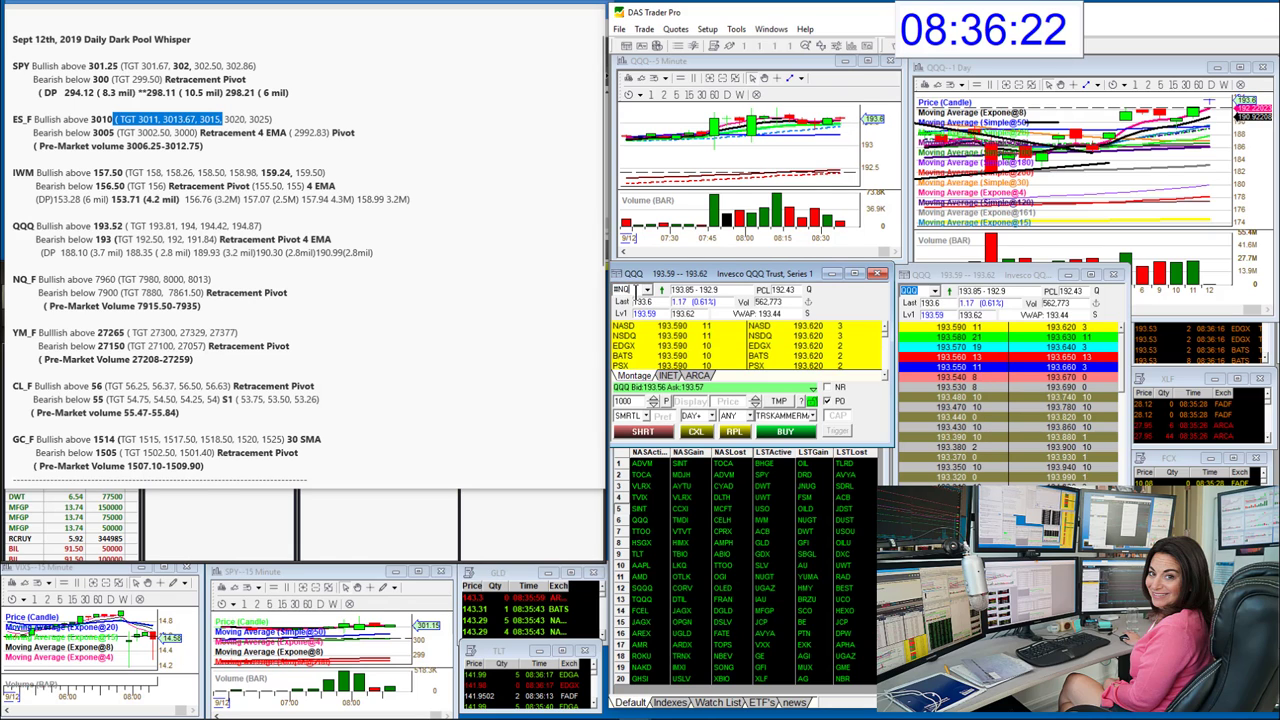
key("Return")
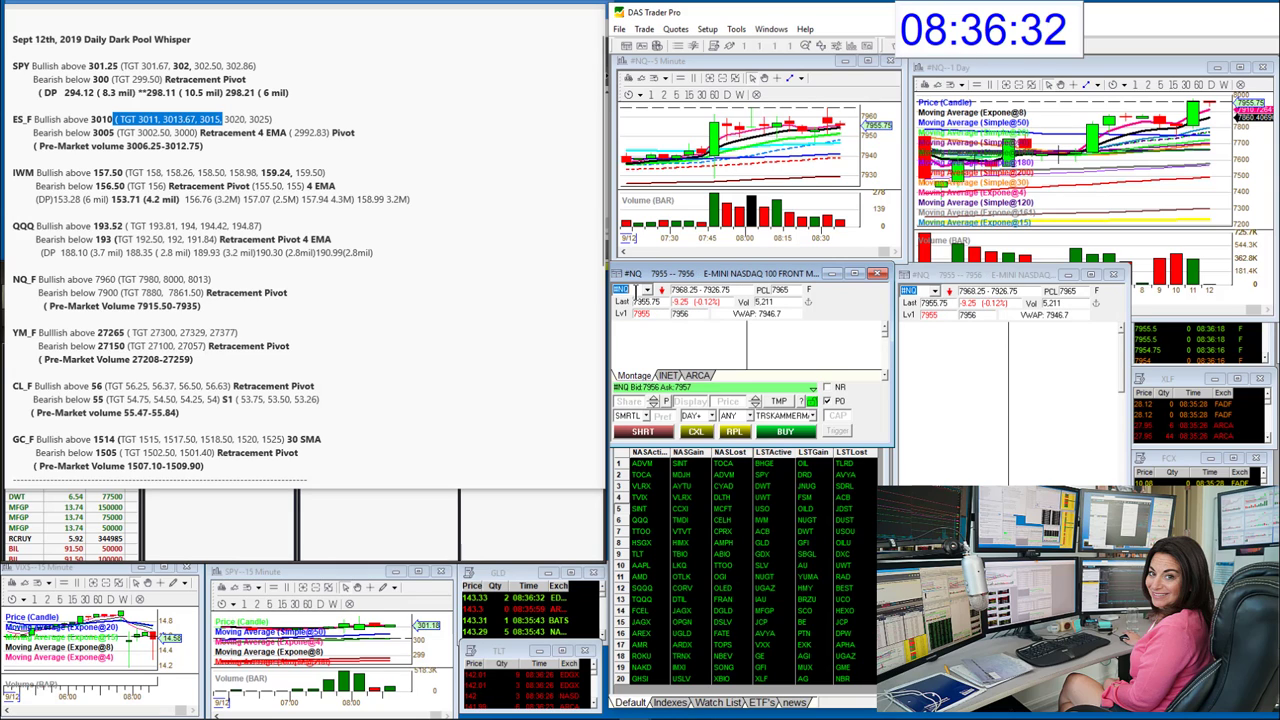
type("#YM")
key("Return")
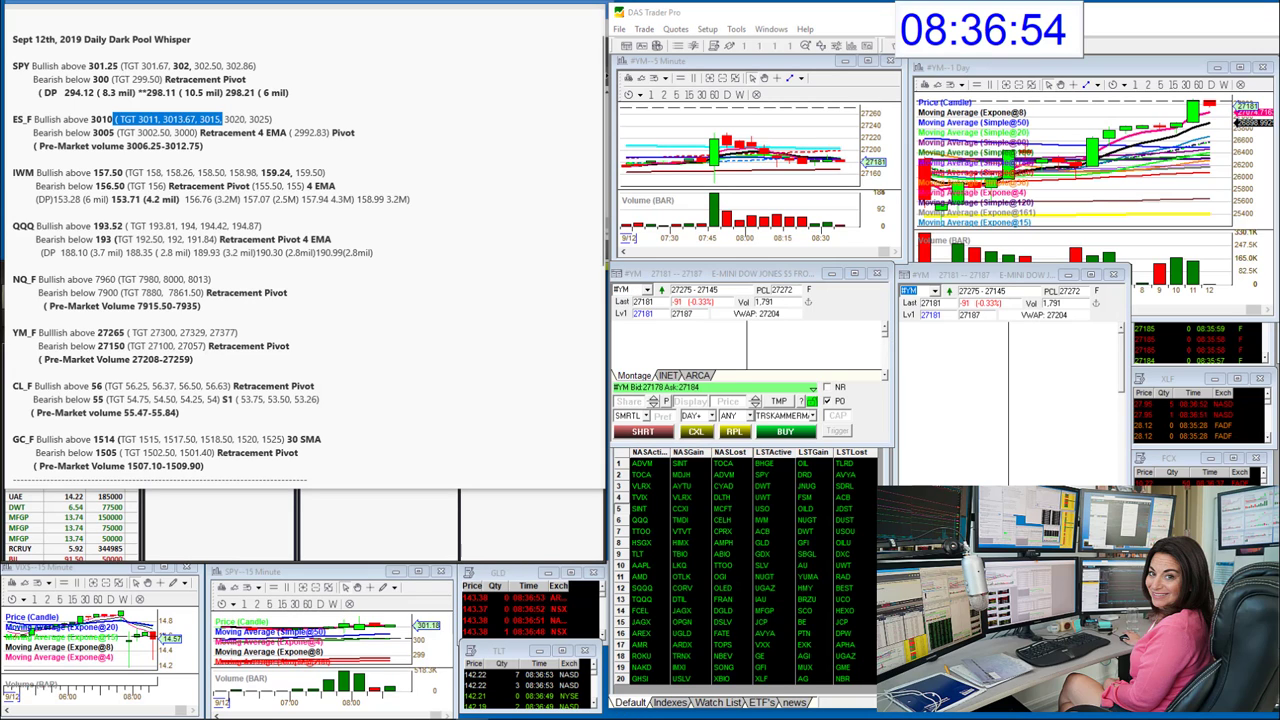
- Switch to the thinkorswim platform, move its window into view and enlarge the /CL crude oil chart
key("alt+Tab")
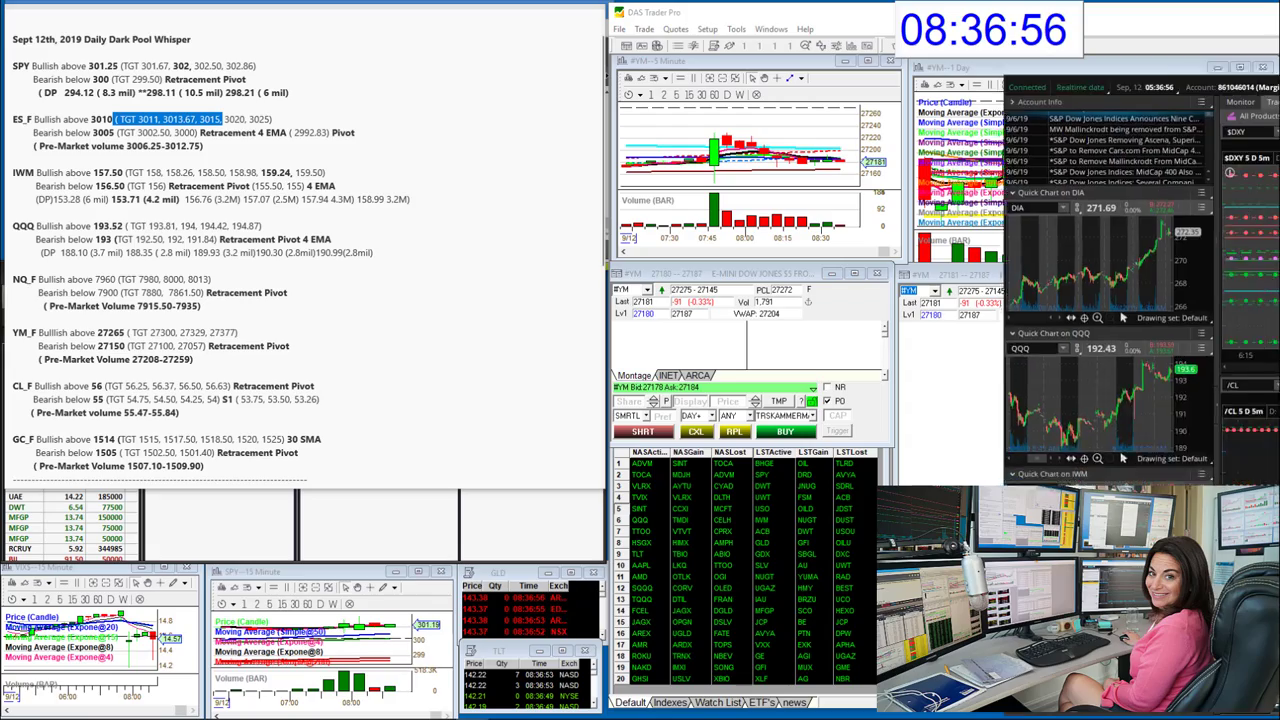
left_click_drag(1020, 70, 92, 28)
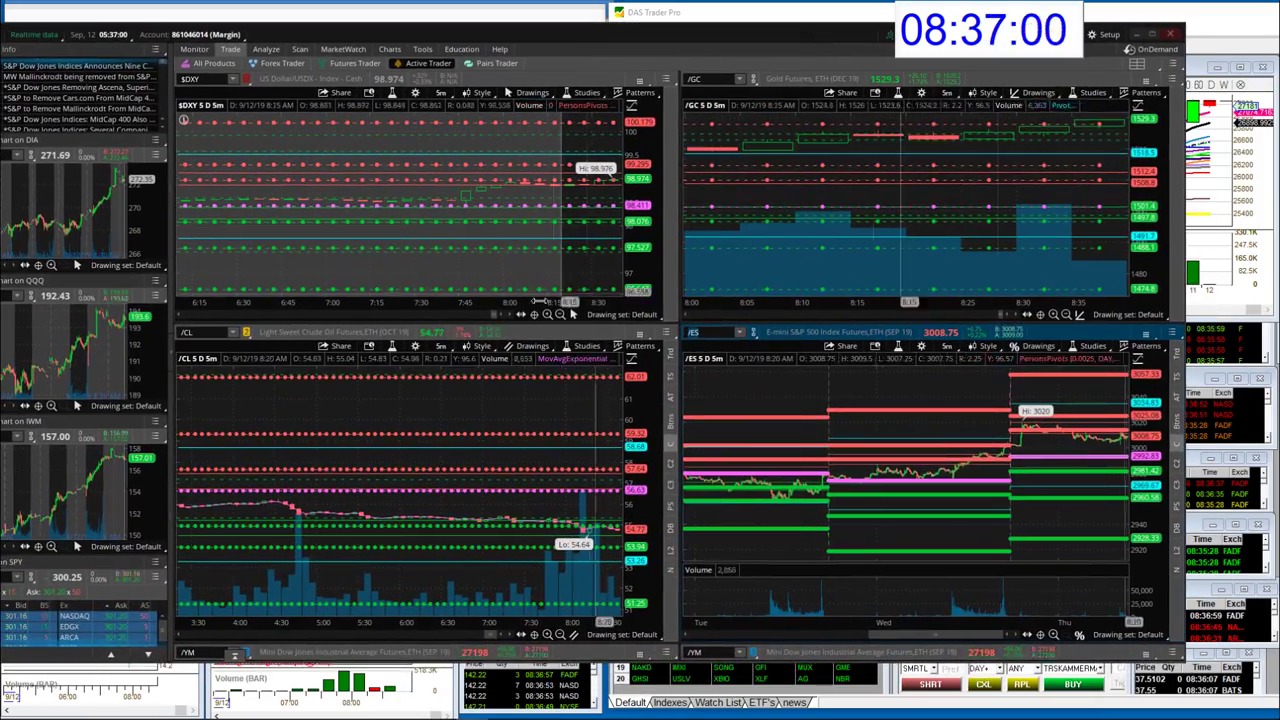
double_click(380, 332)
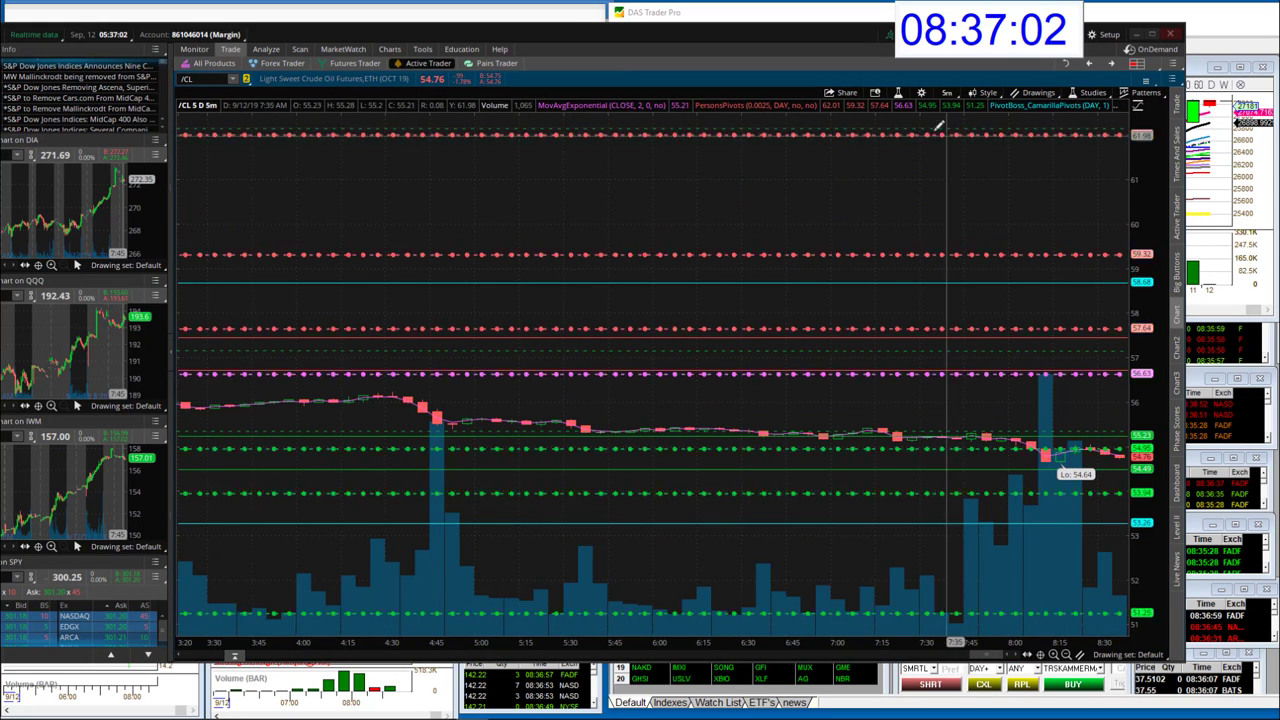
- Set the /CL chart to the 20 Y : W time frame and examine the latest weekly candle
left_click(945, 94)
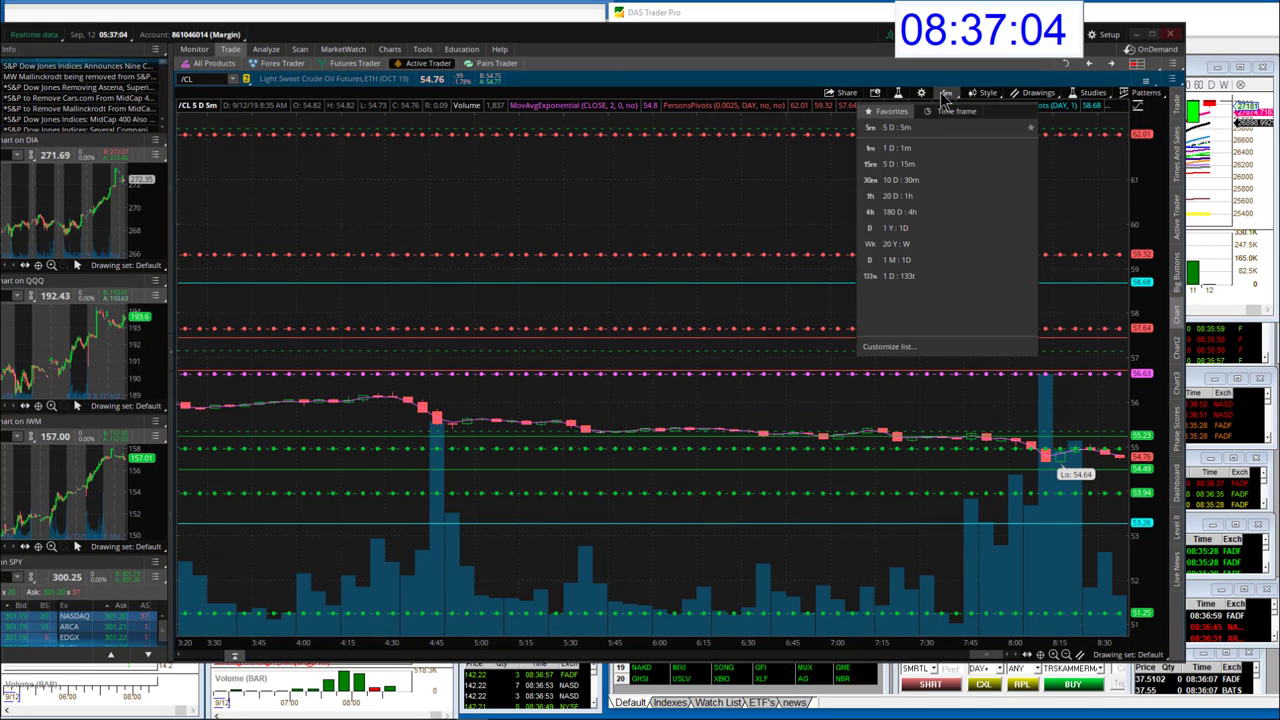
left_click(903, 245)
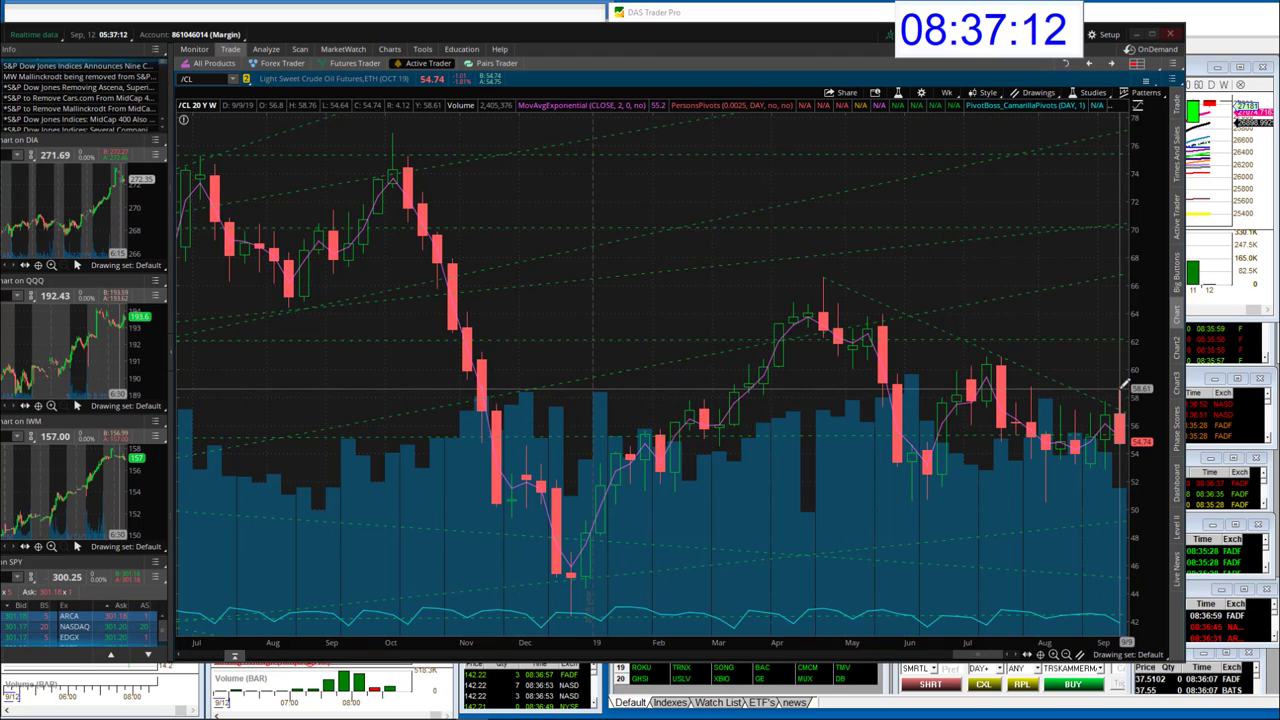
left_click(1124, 384)
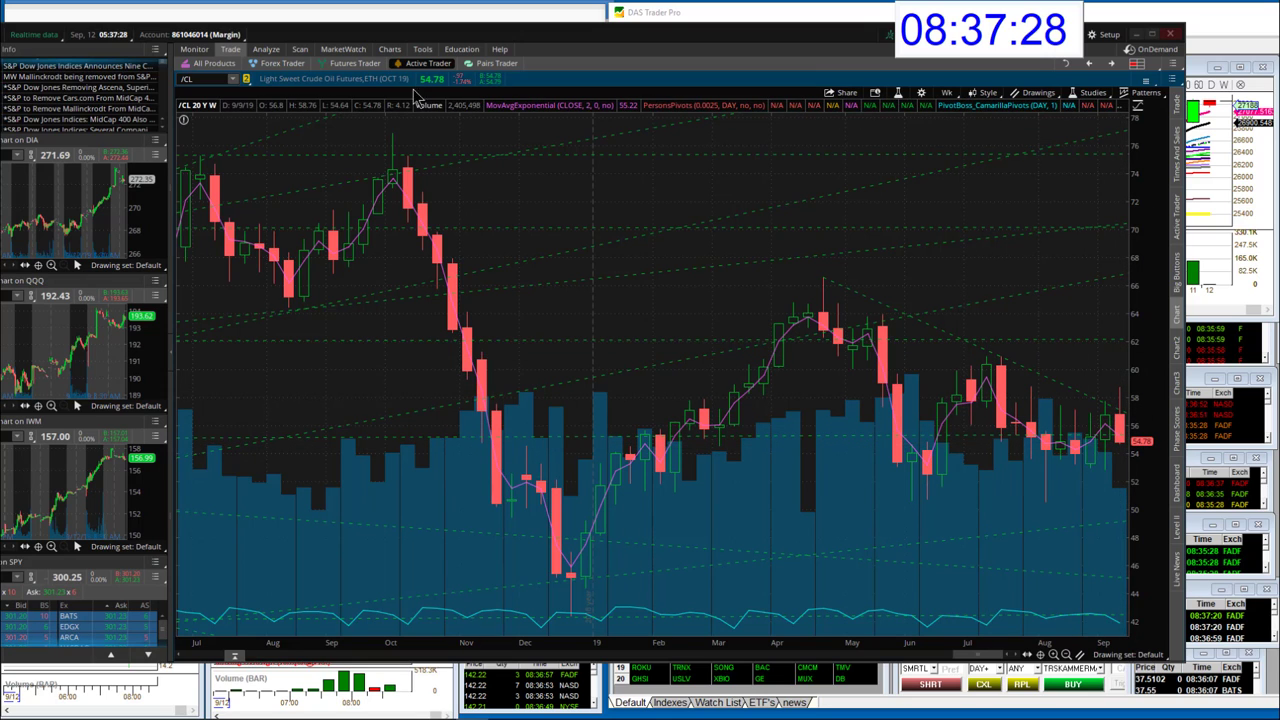
- Return the /CL chart to the 5 D : 5m time frame and reposition the platform window
left_click(946, 93)
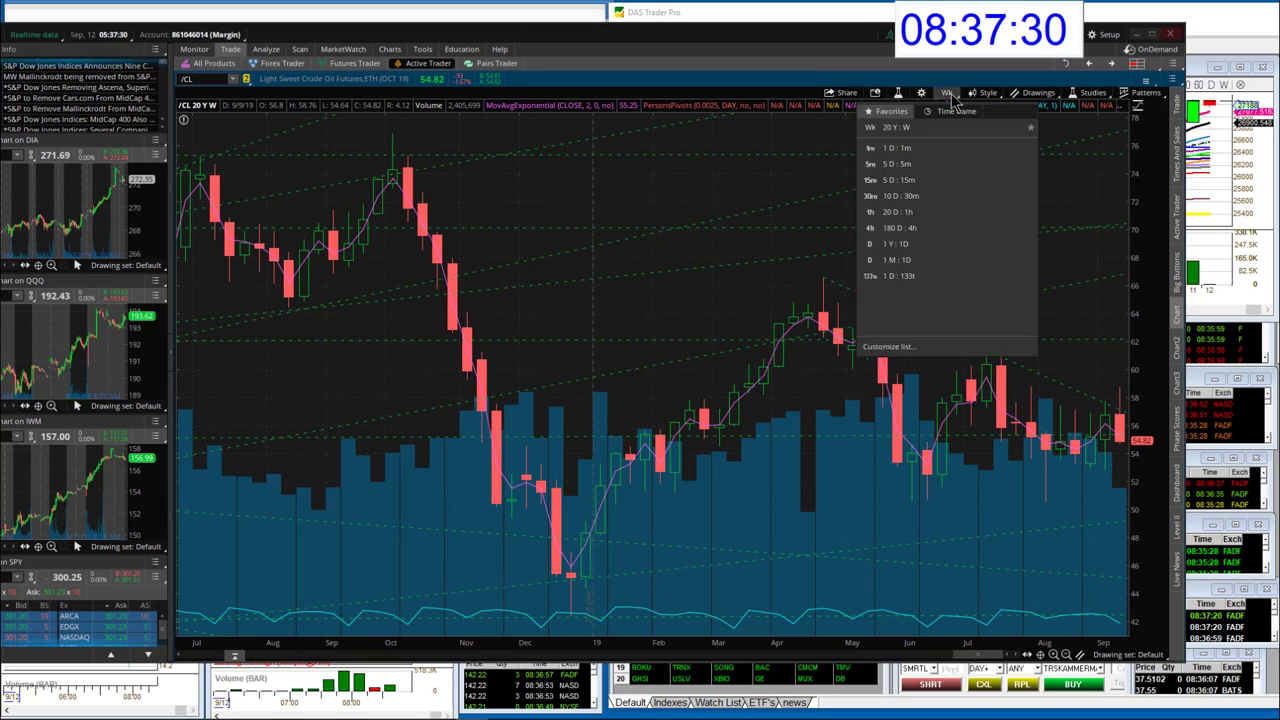
left_click(908, 180)
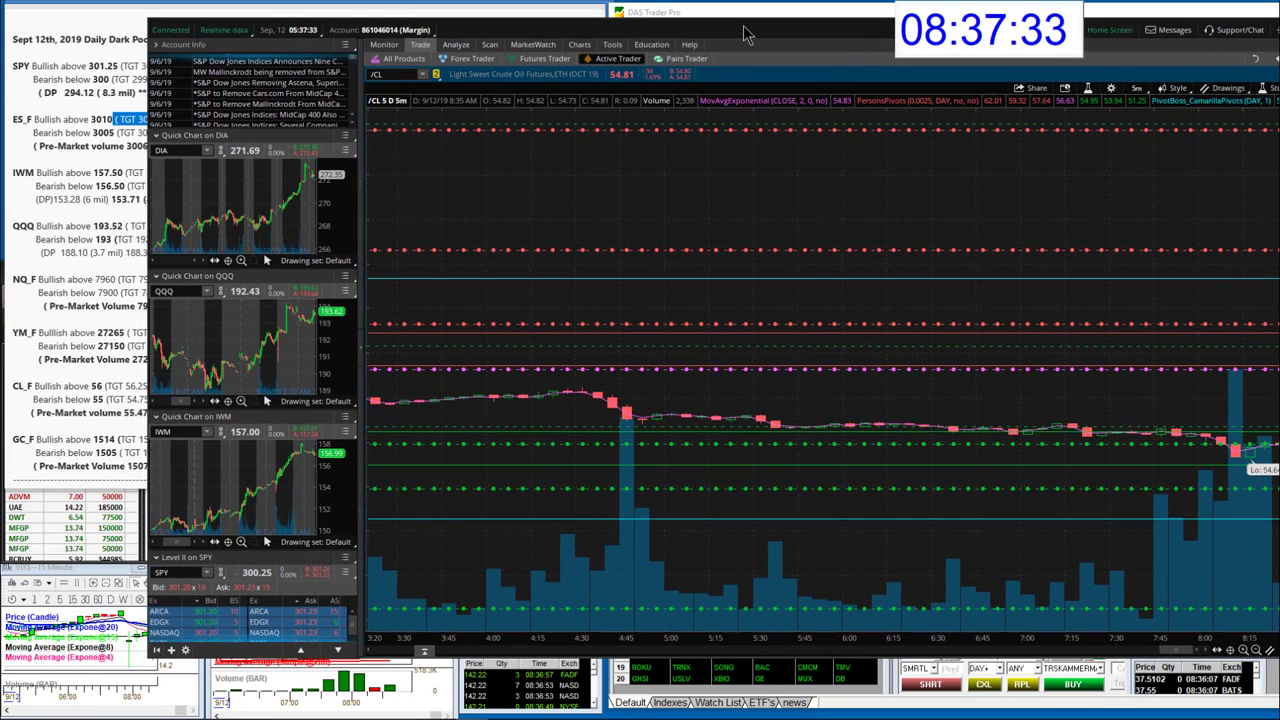
left_click_drag(745, 35, 628, 37)
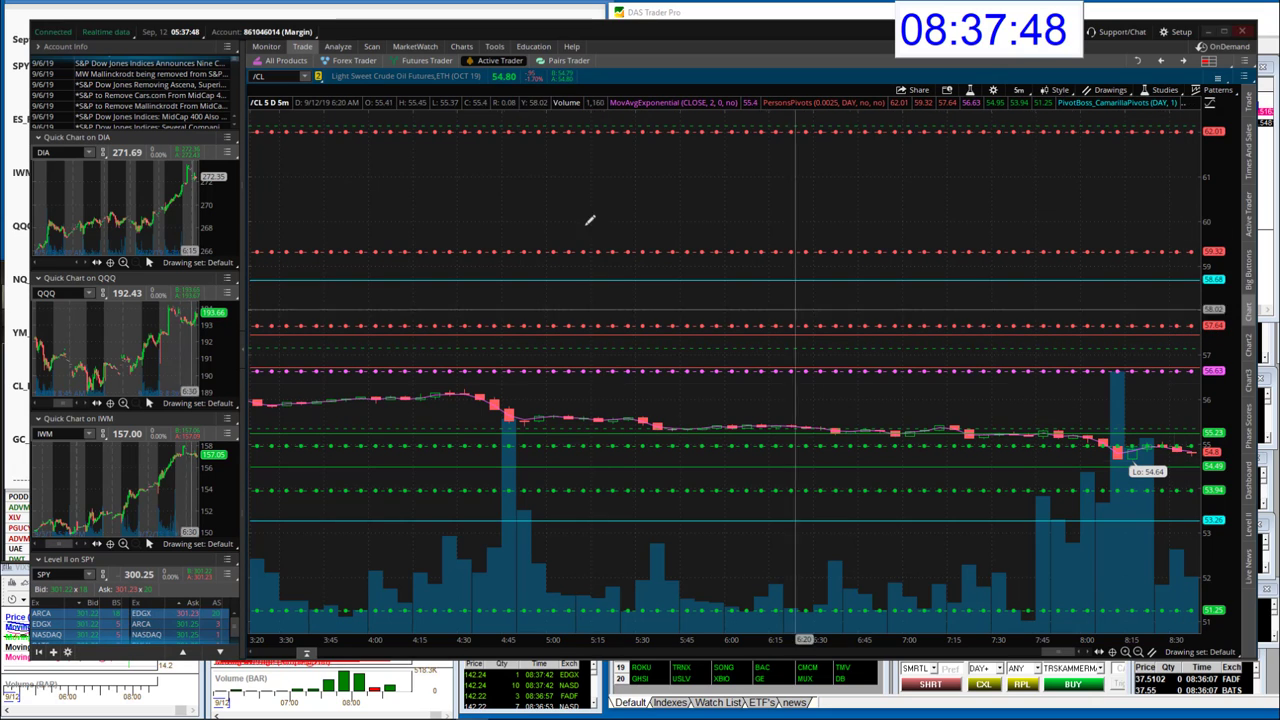
- Restore the multi-chart grid and switch back to DAS Trader Pro
key("alt+Tab")
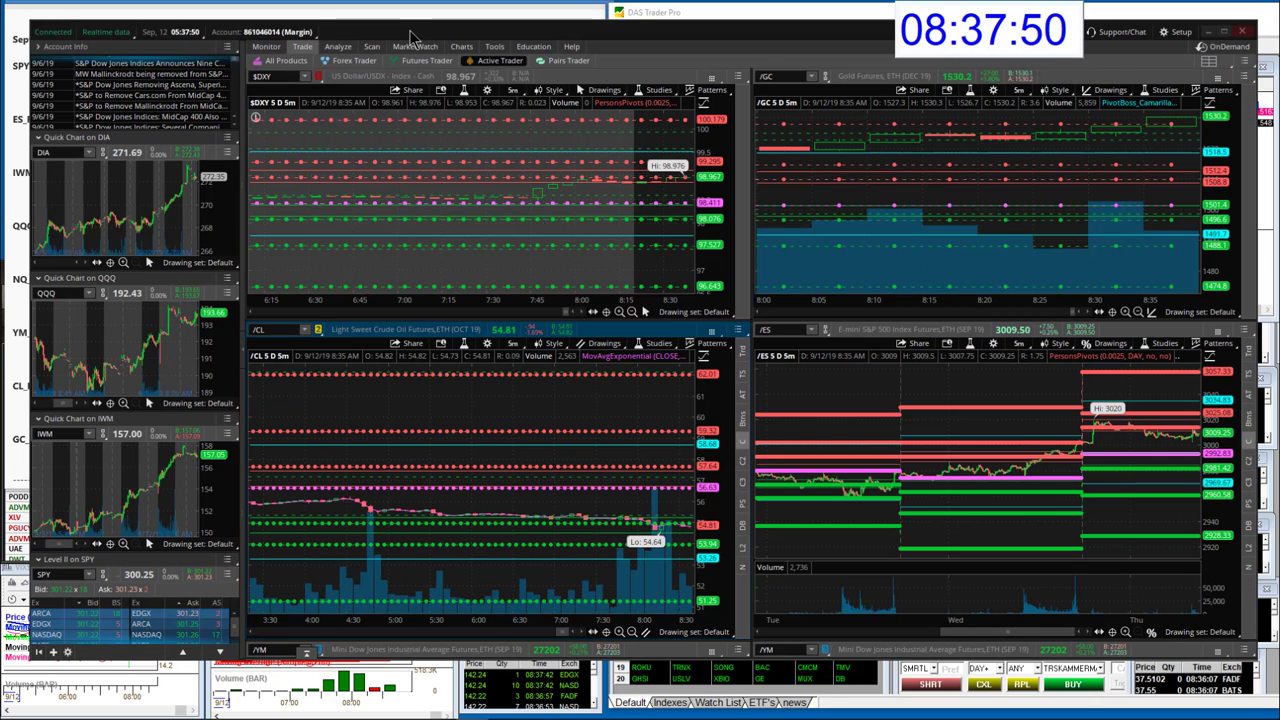
key("alt+Tab")
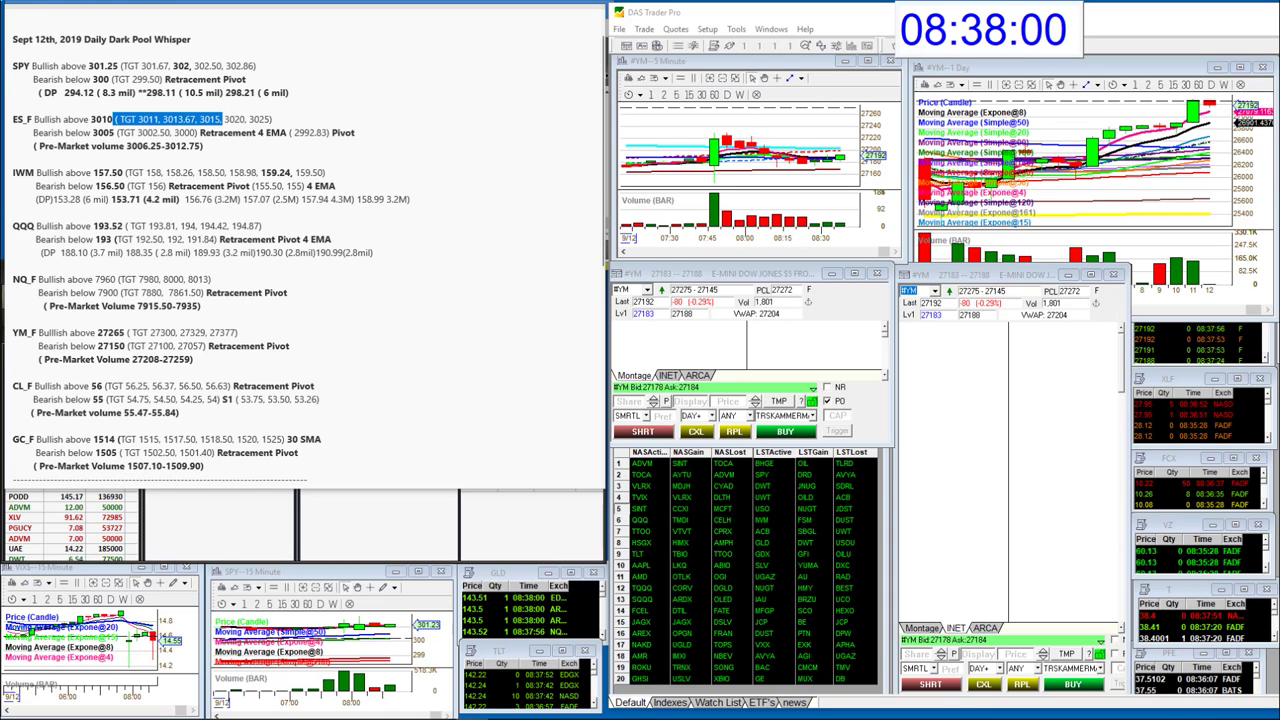
- Load #GC in the montage and highlight the GC_F bullish level and its targets through 1520 in the notes
left_click(636, 290)
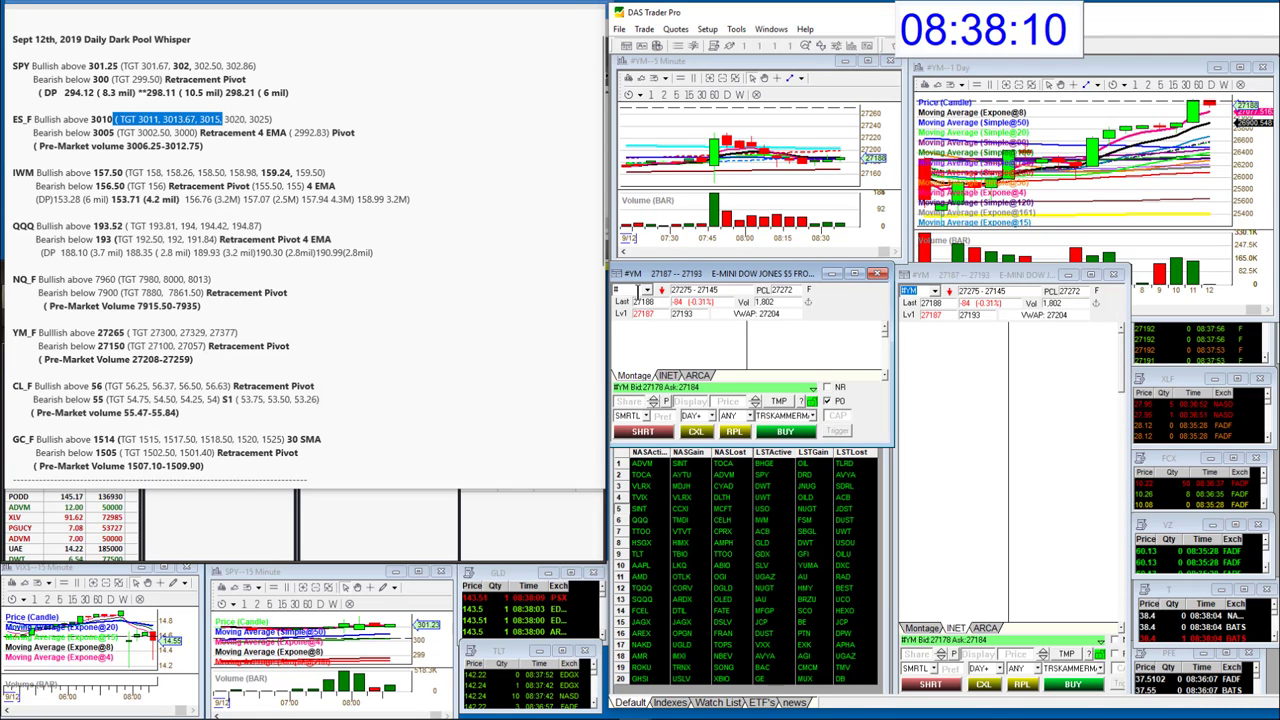
key("Return")
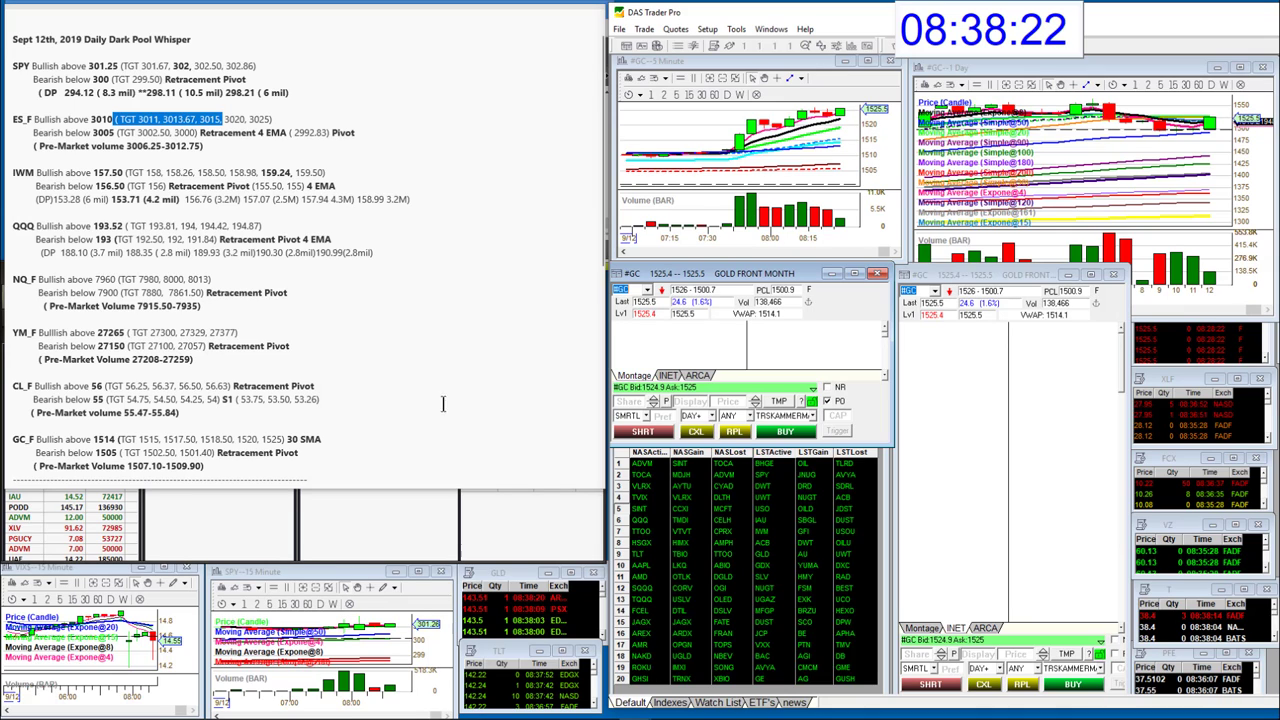
left_click(284, 440)
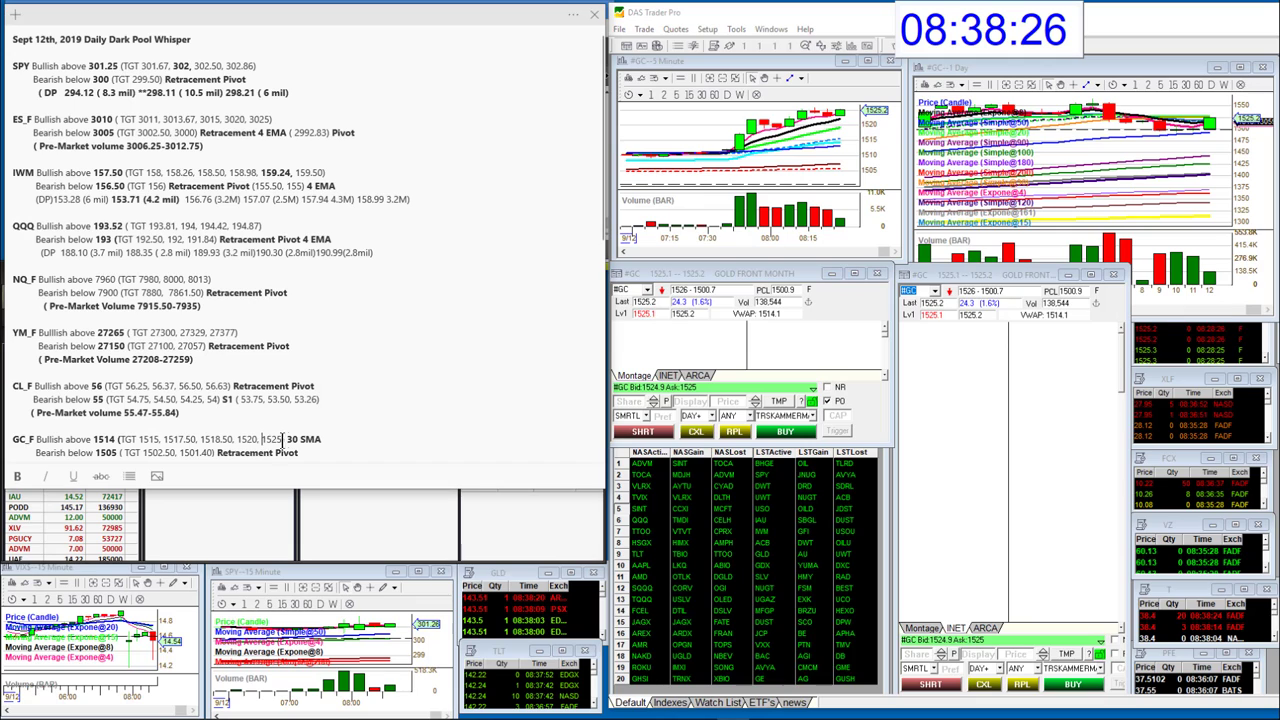
key("shift+Home")
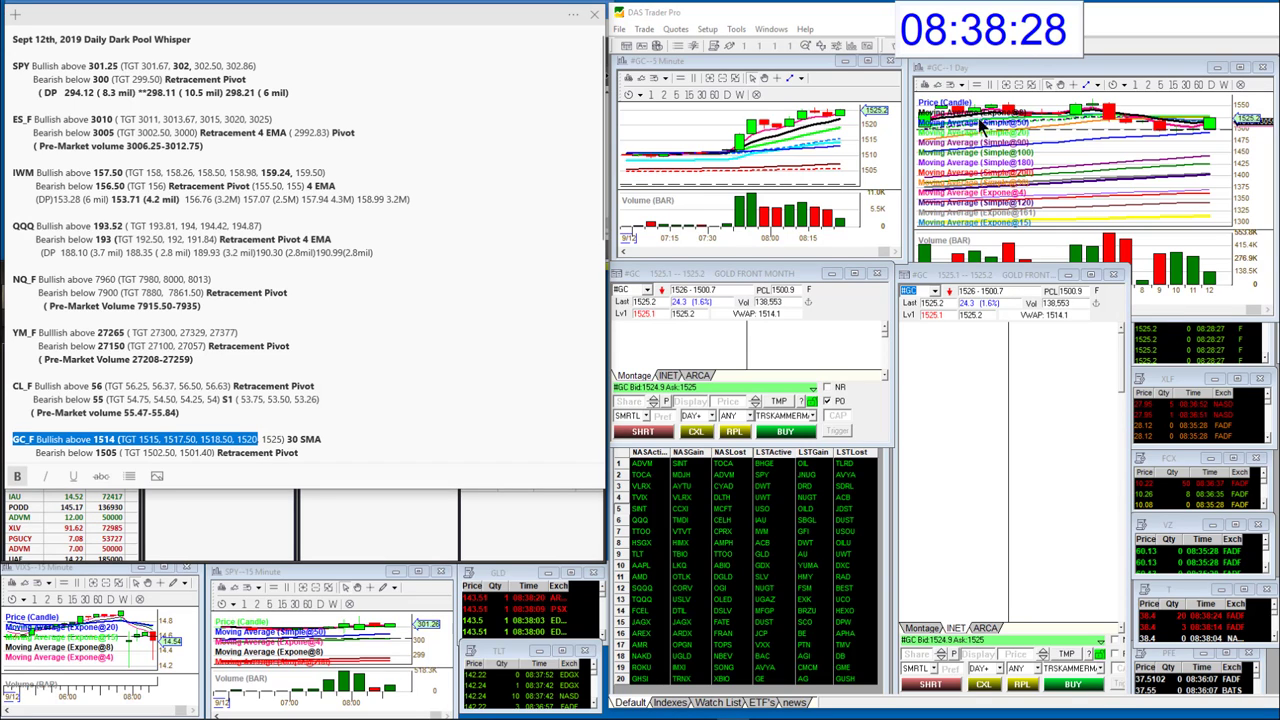
- Enlarge the #GC daily chart and examine the latest candle against the moving averages
left_click(1157, 73)
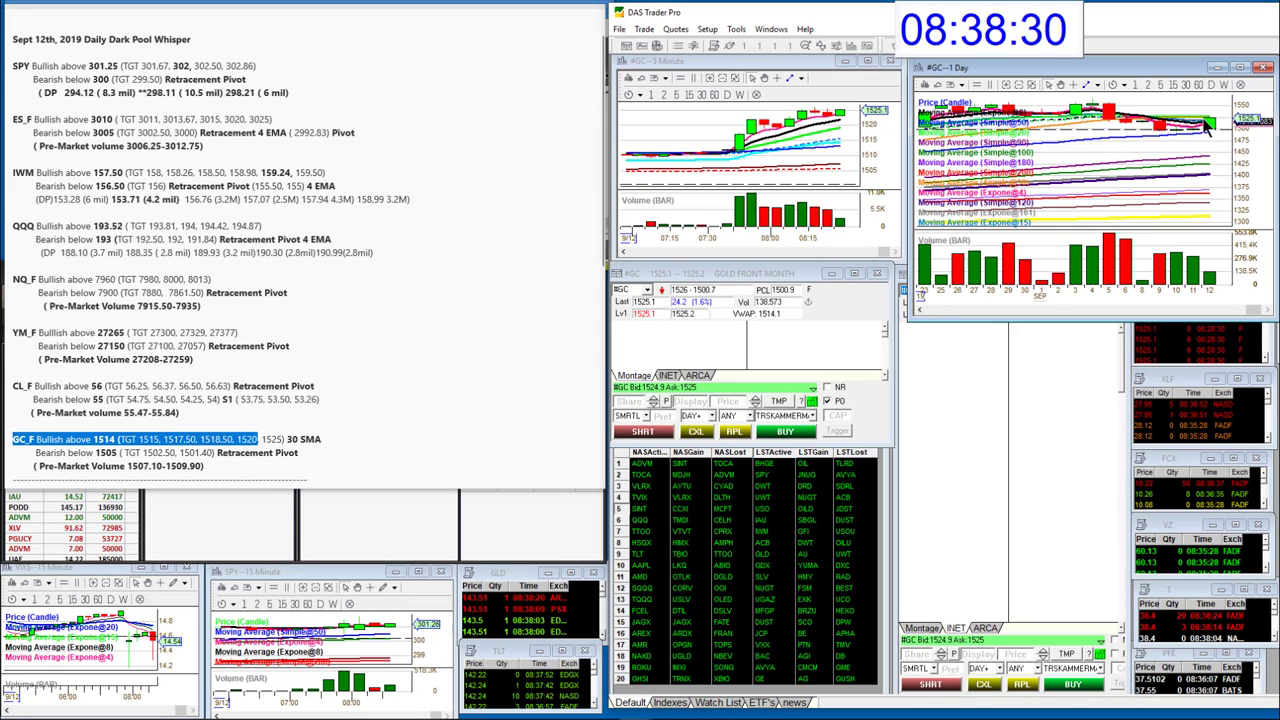
left_click_drag(902, 320, 614, 645)
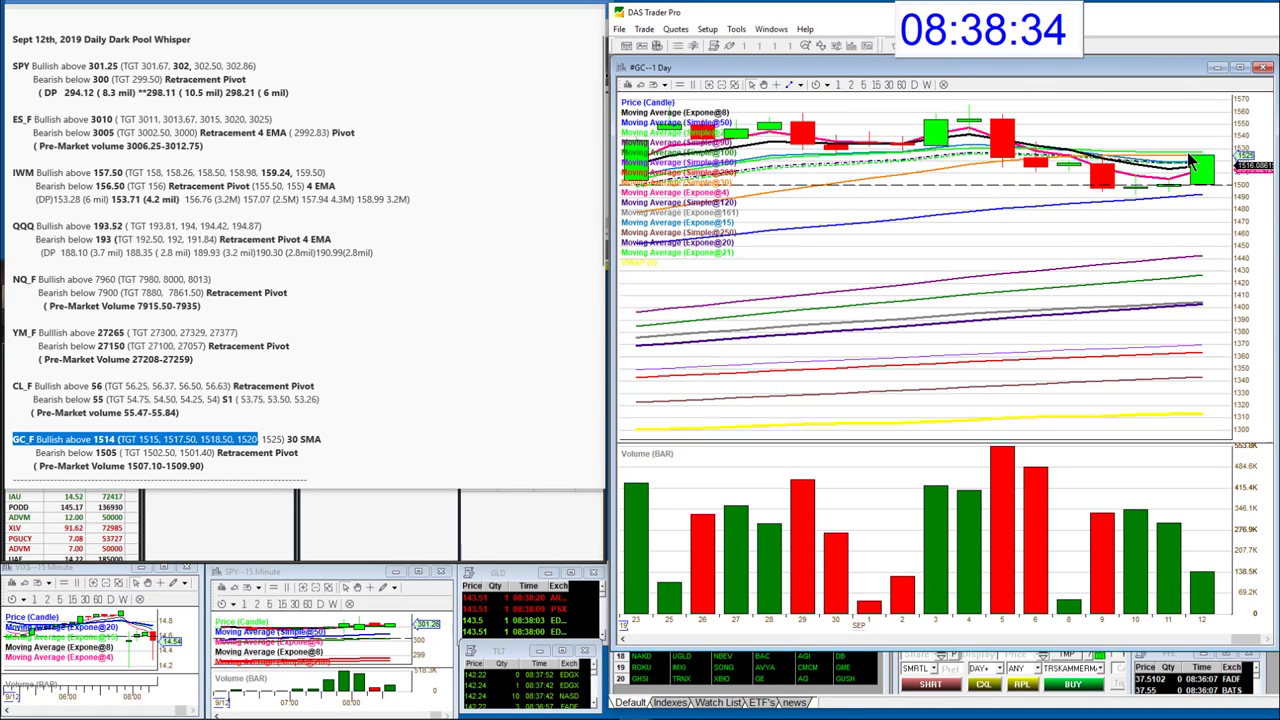
mouse_move(1190, 158)
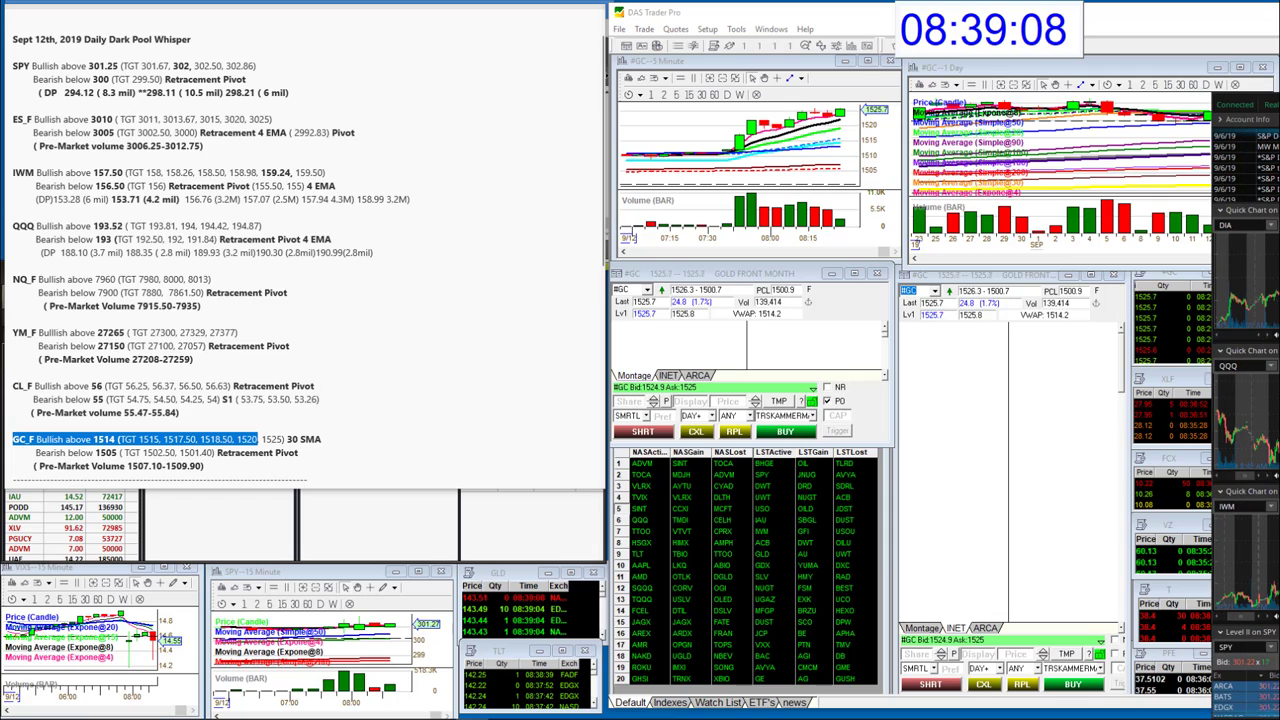
- Switch to the thinkorswim platform, move its window into view and adjust the zoom of the /GC and /ES charts
left_click_drag(1279, 163, 813, 113)
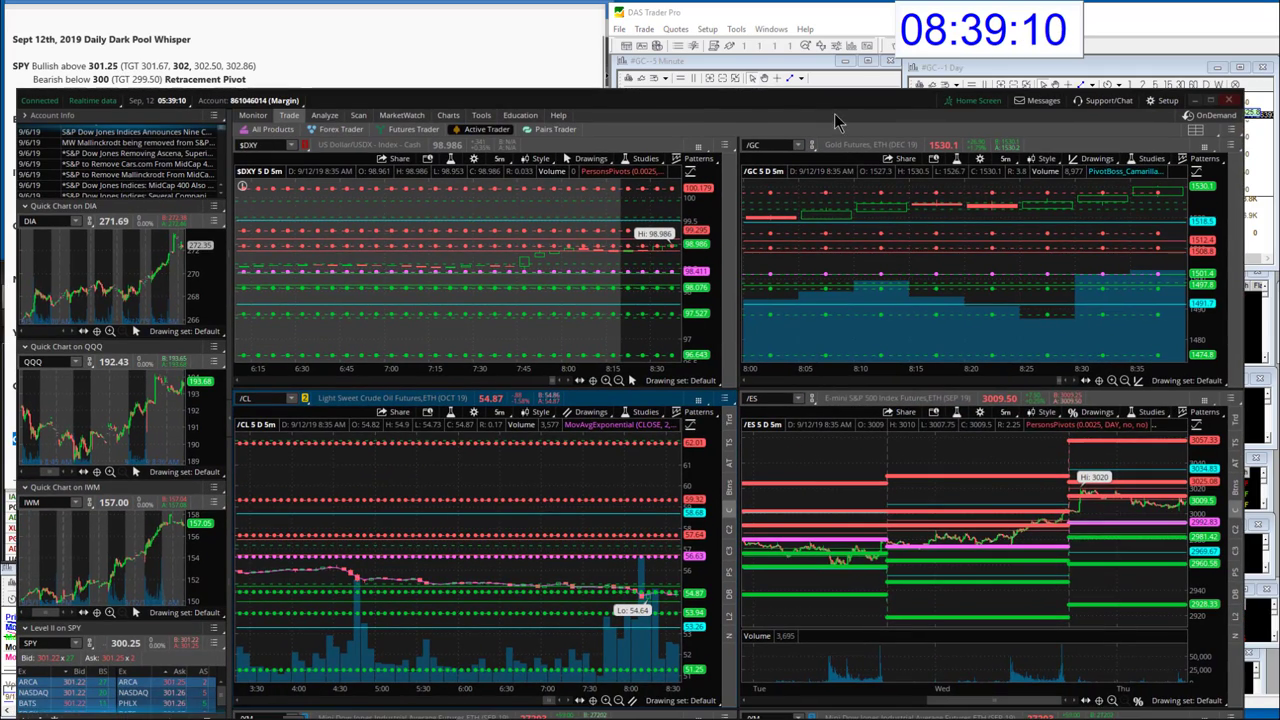
left_click(1124, 381)
left_click(1124, 381)
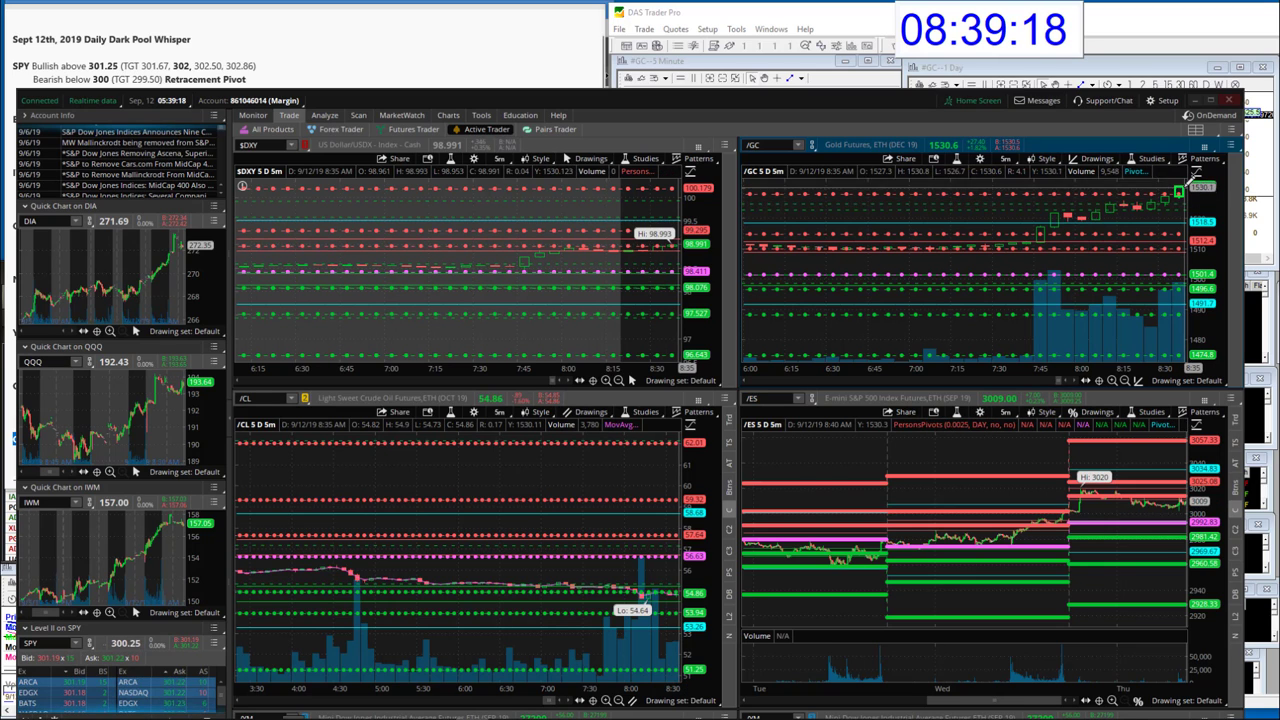
left_click(1112, 700)
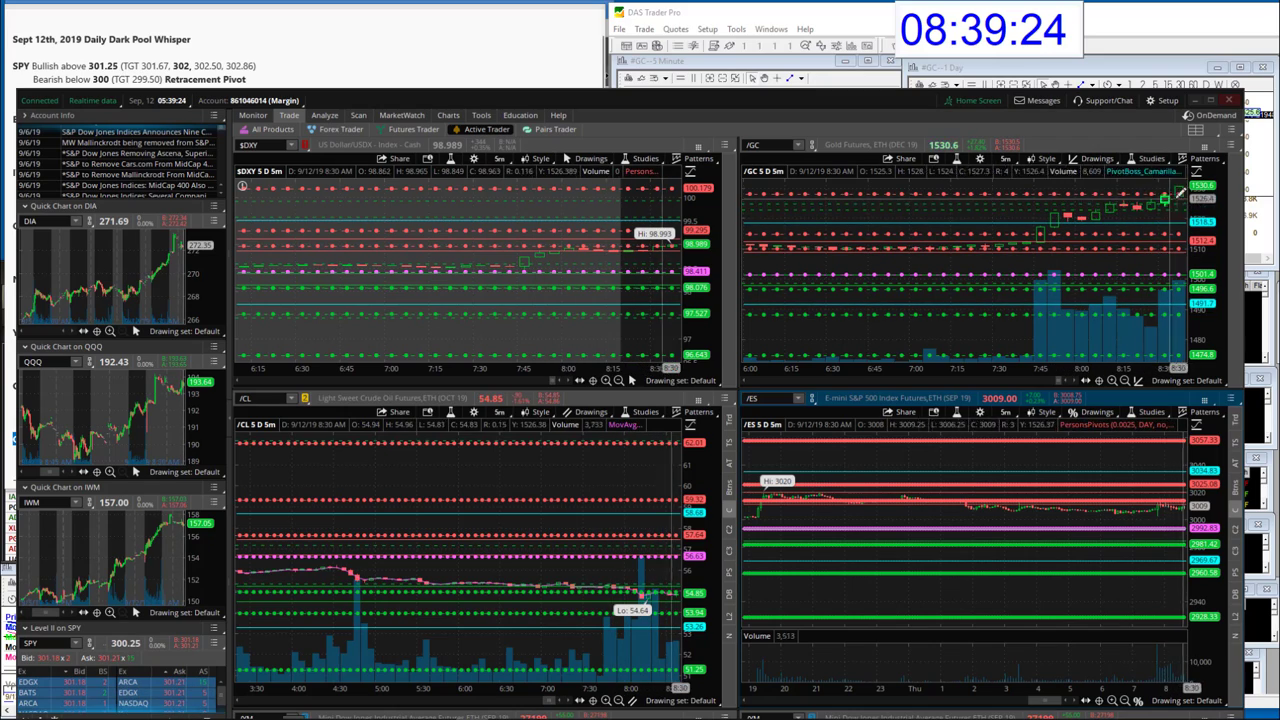
left_click_drag(878, 96, 862, 55)
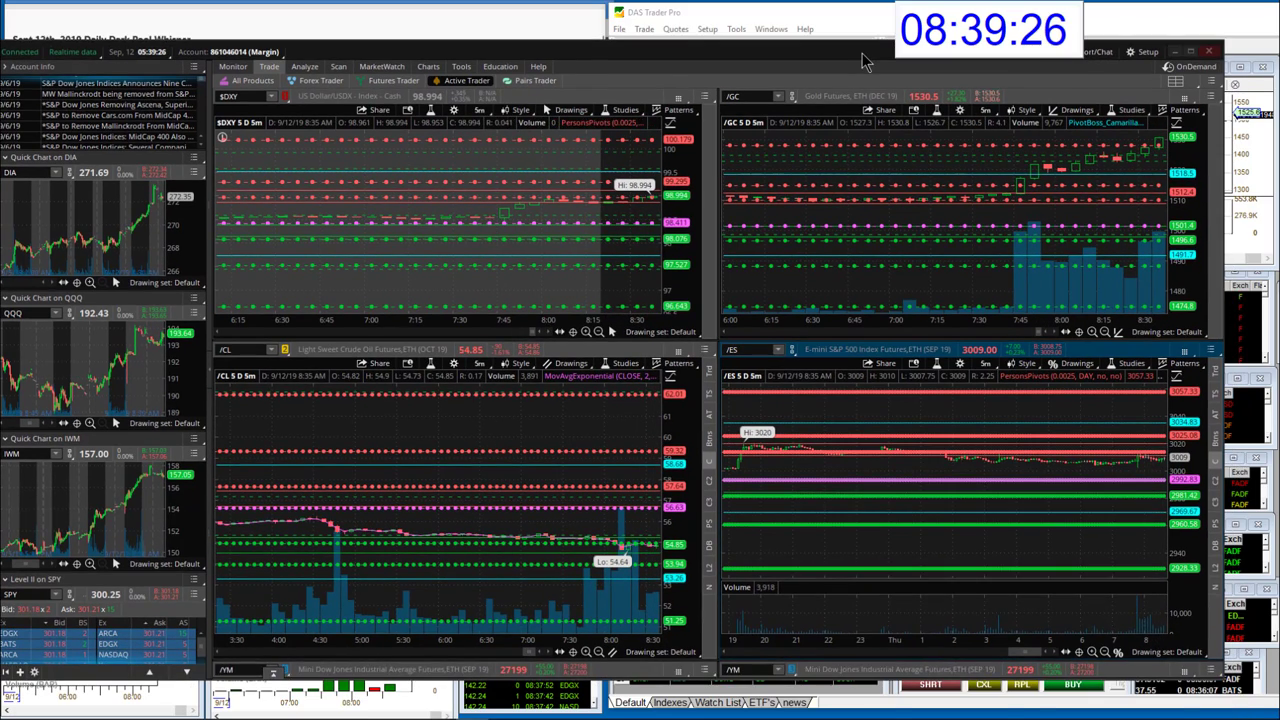
- Set the /GC gold chart to the 20 Y : W time frame and enlarge it
left_click(985, 112)
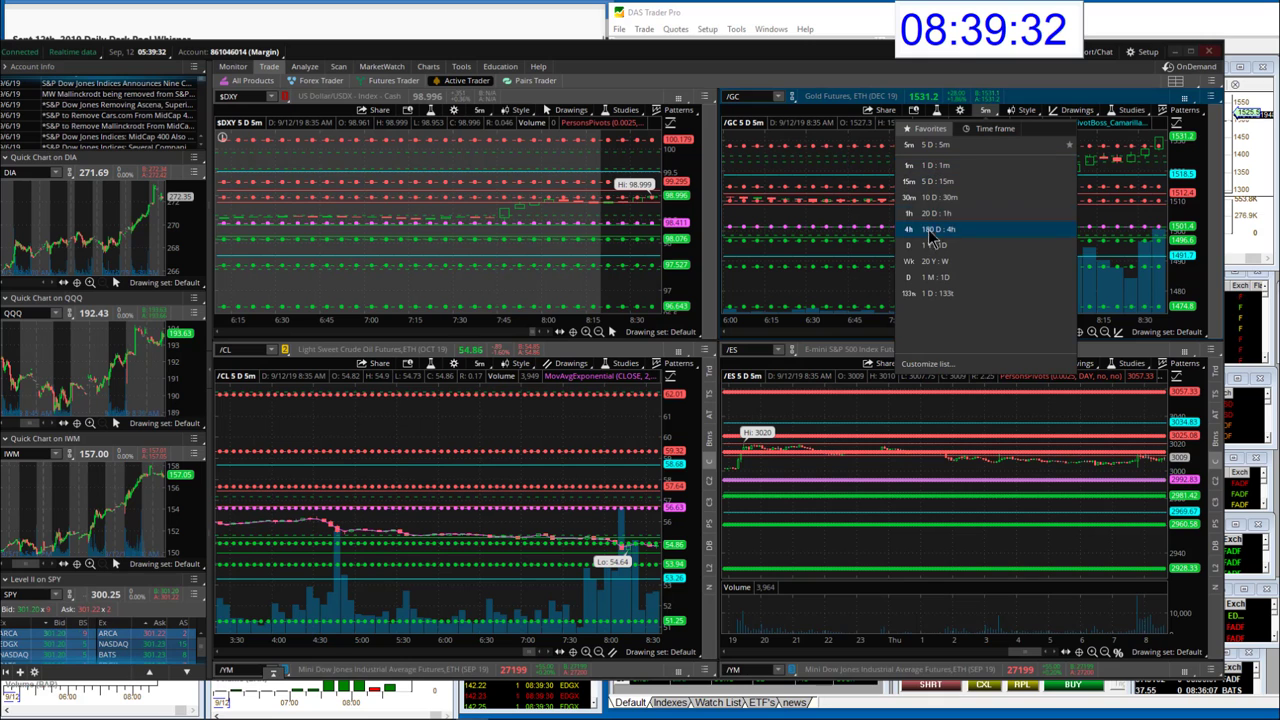
left_click(933, 262)
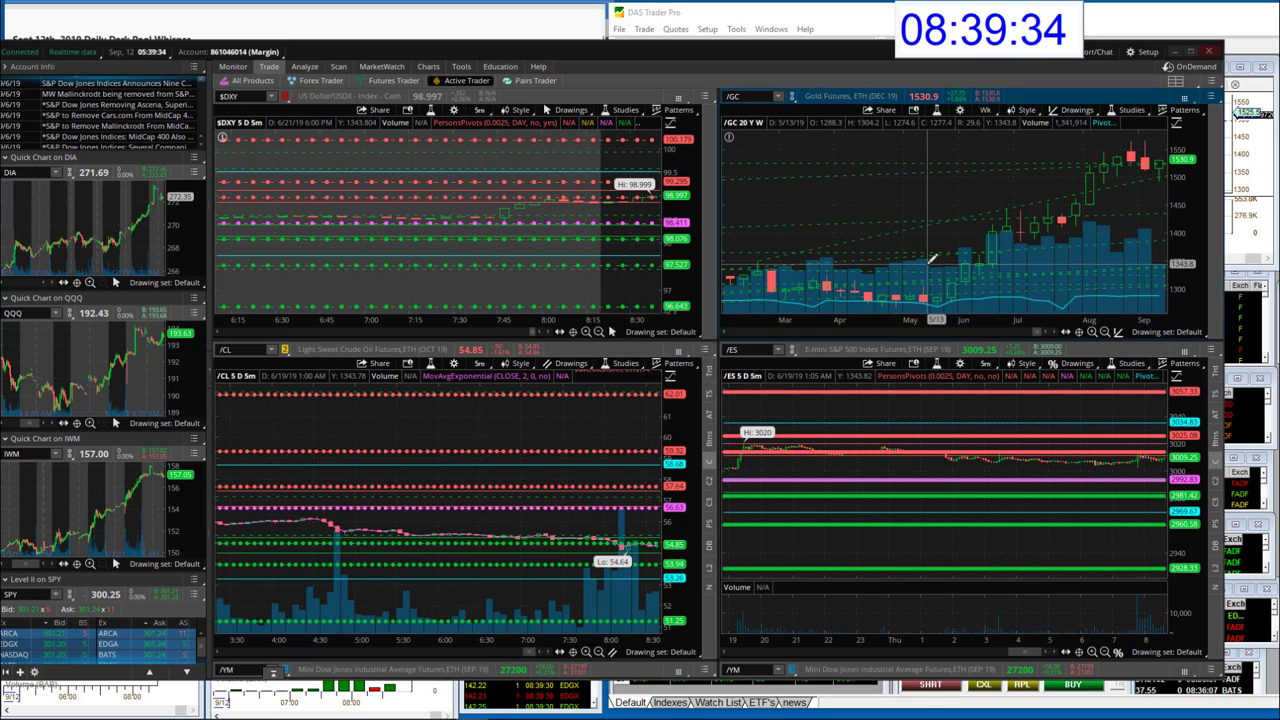
left_click(1104, 332)
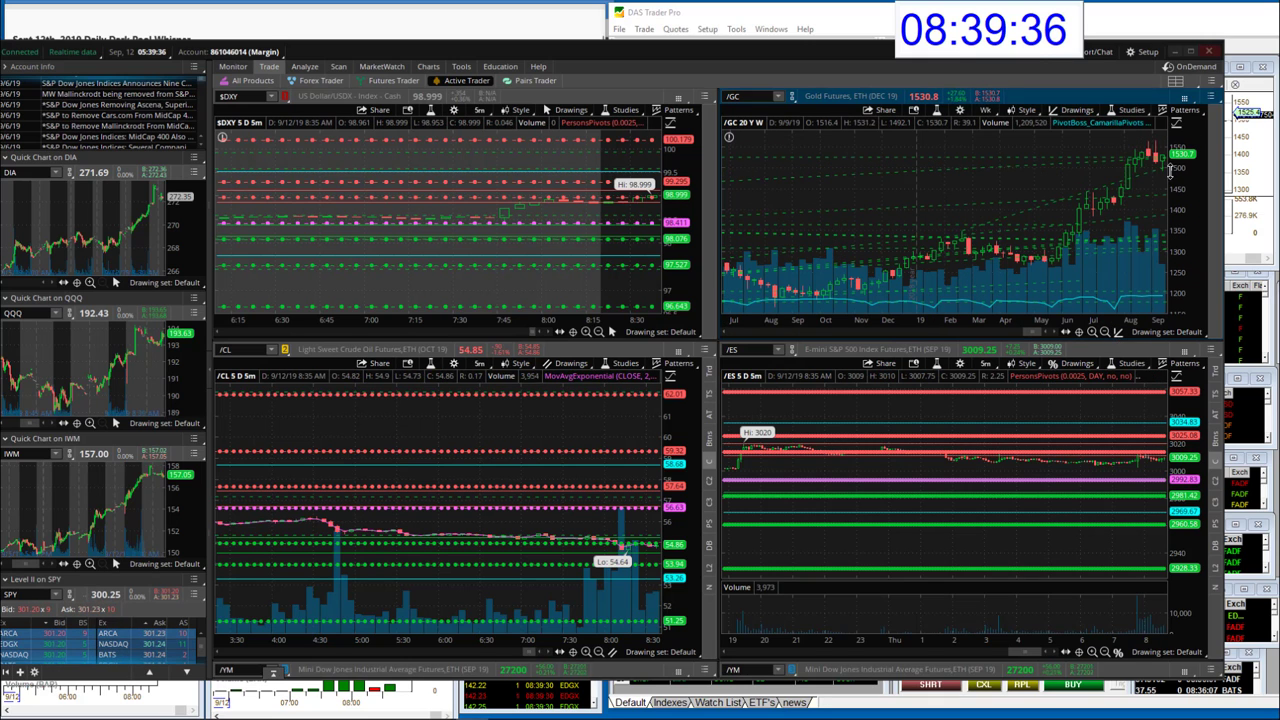
double_click(834, 97)
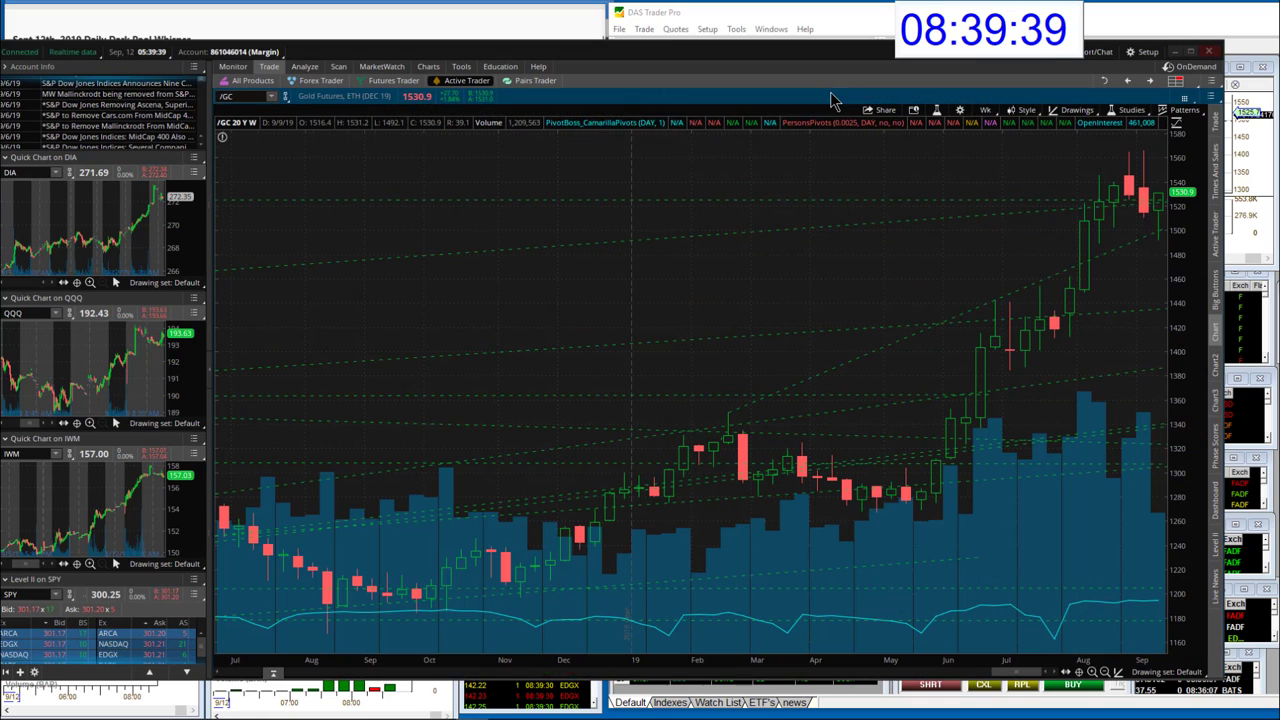
- Examine the long-term weekly /GC price history back to 2010 and return to the recent candles
left_click(1105, 672)
left_click(1105, 672)
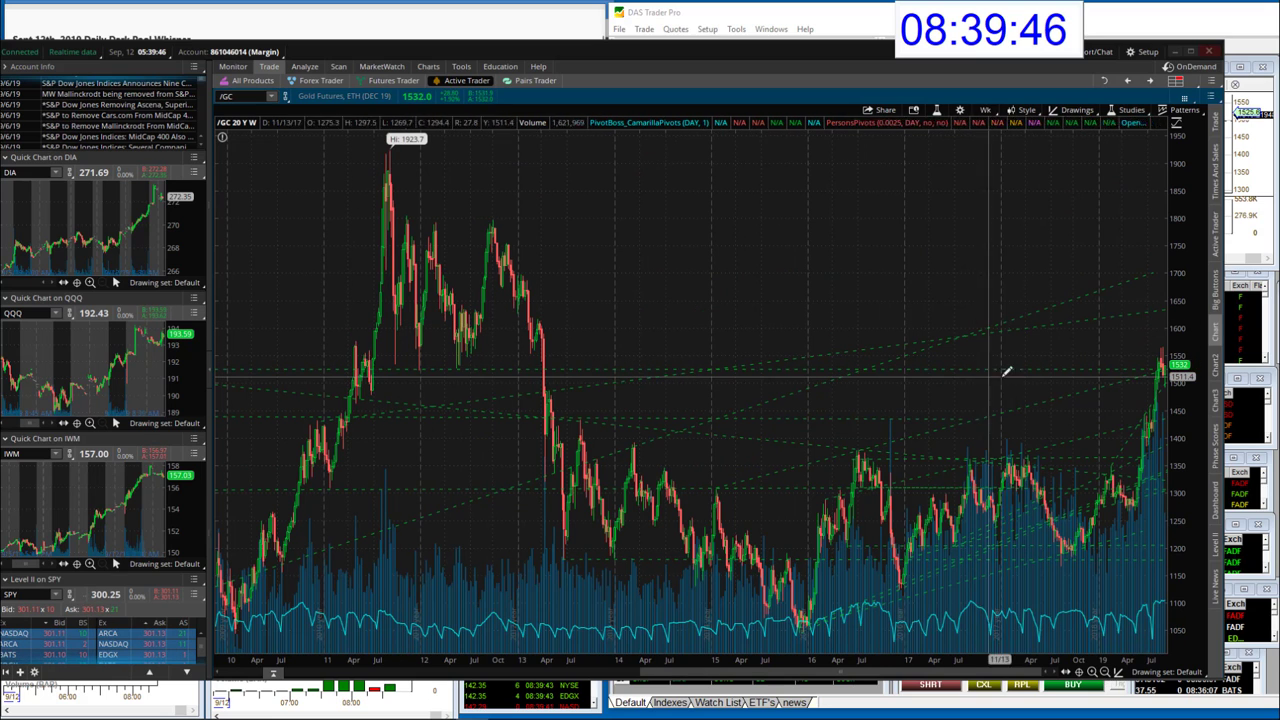
left_click(1092, 672)
left_click(1092, 672)
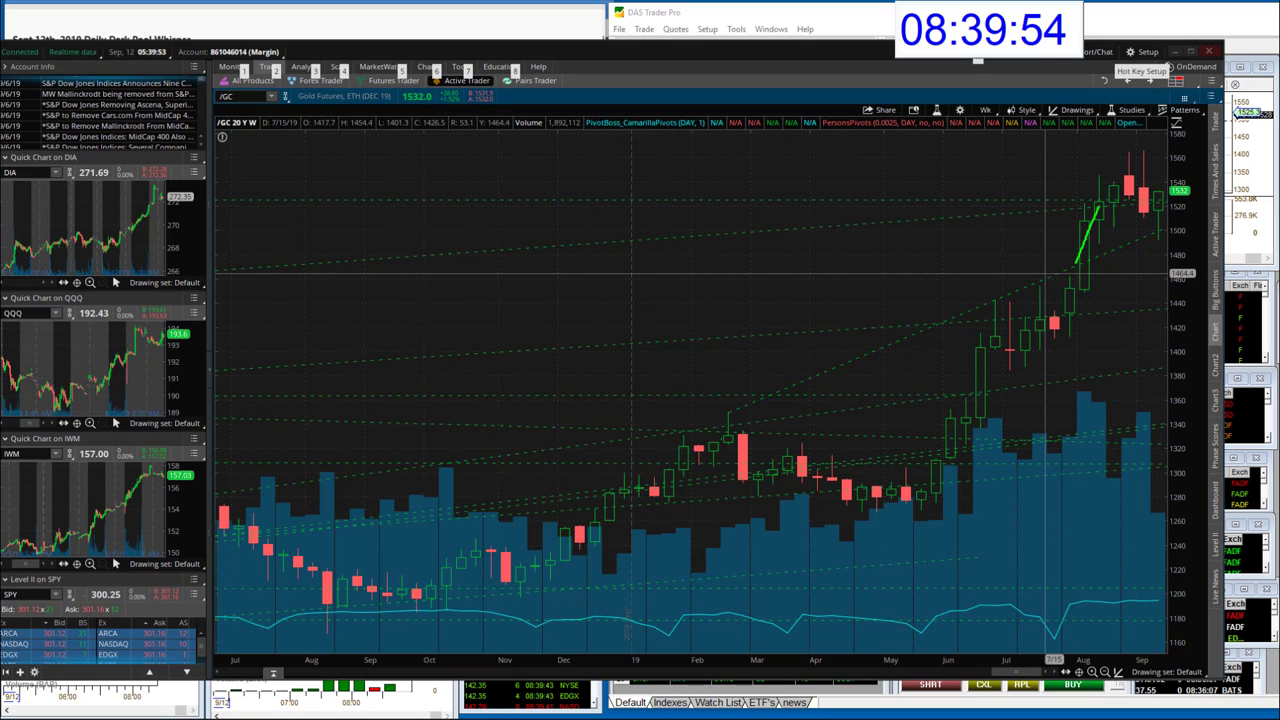
- Sketch the recent price swings and the rising support line over the weekly /GC candles, and clear the annotations
left_click_drag(1101, 200, 1114, 156)
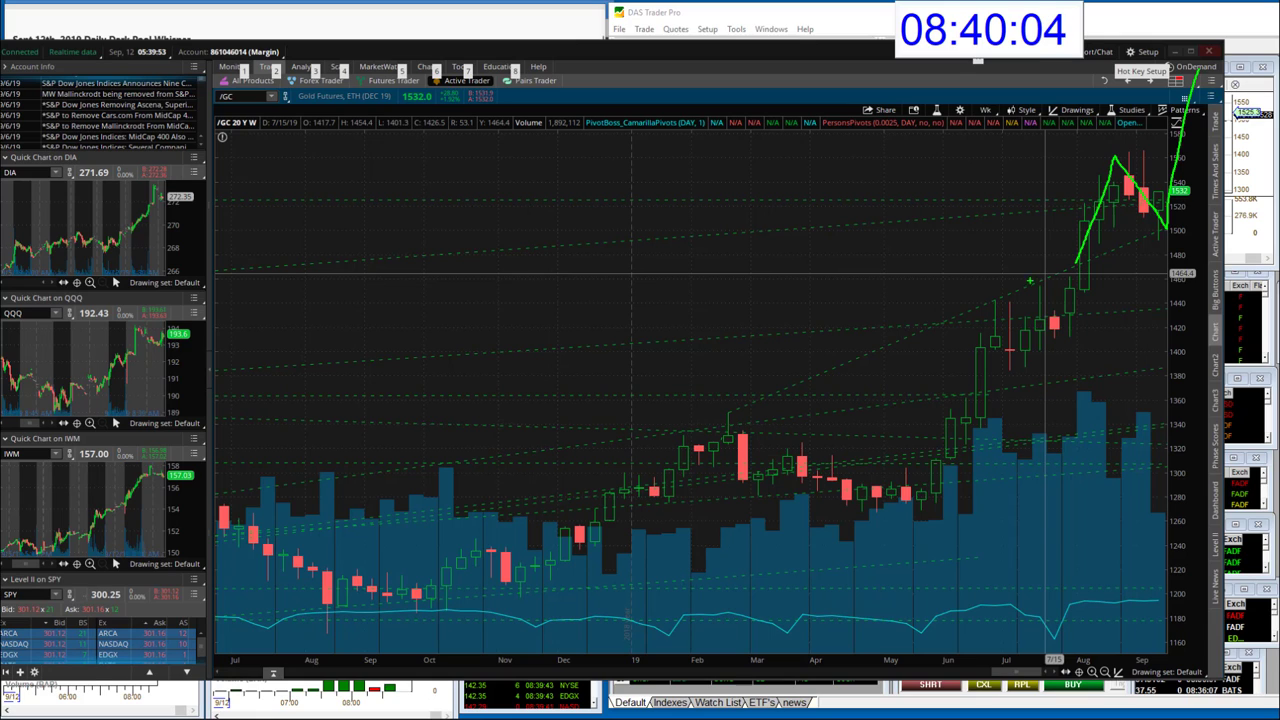
left_click_drag(1029, 284, 1040, 281)
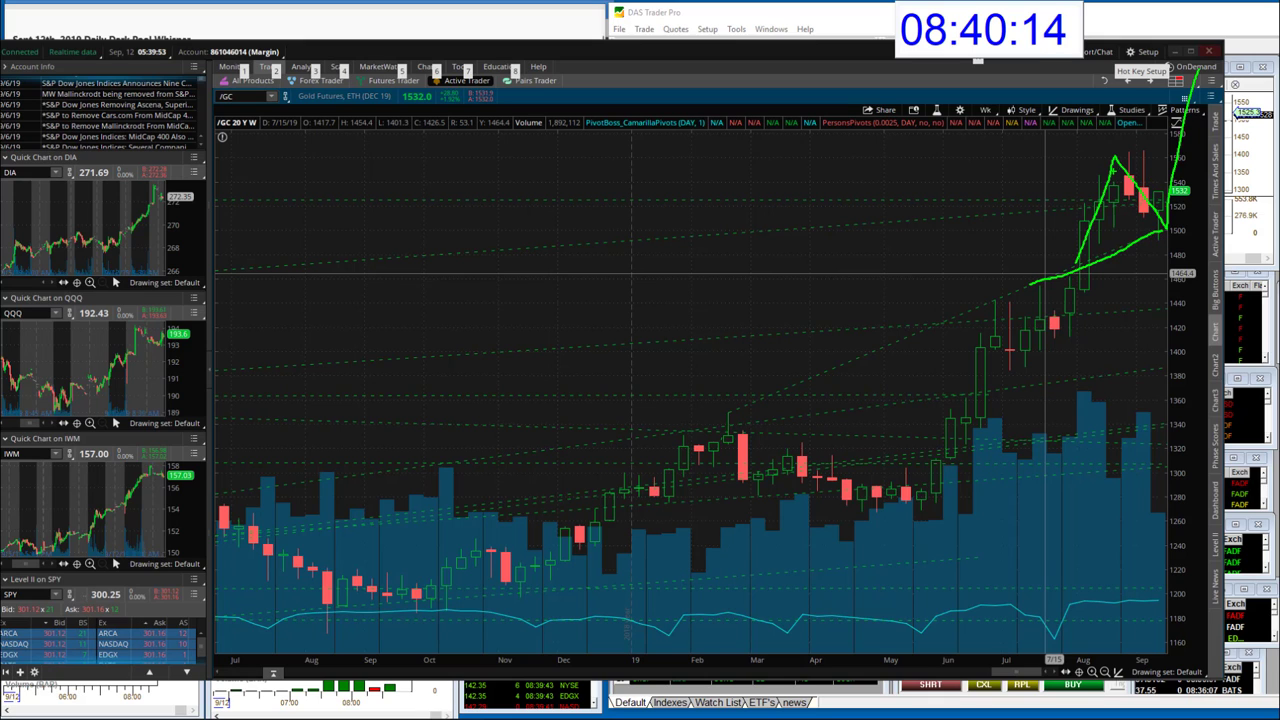
key("Escape")
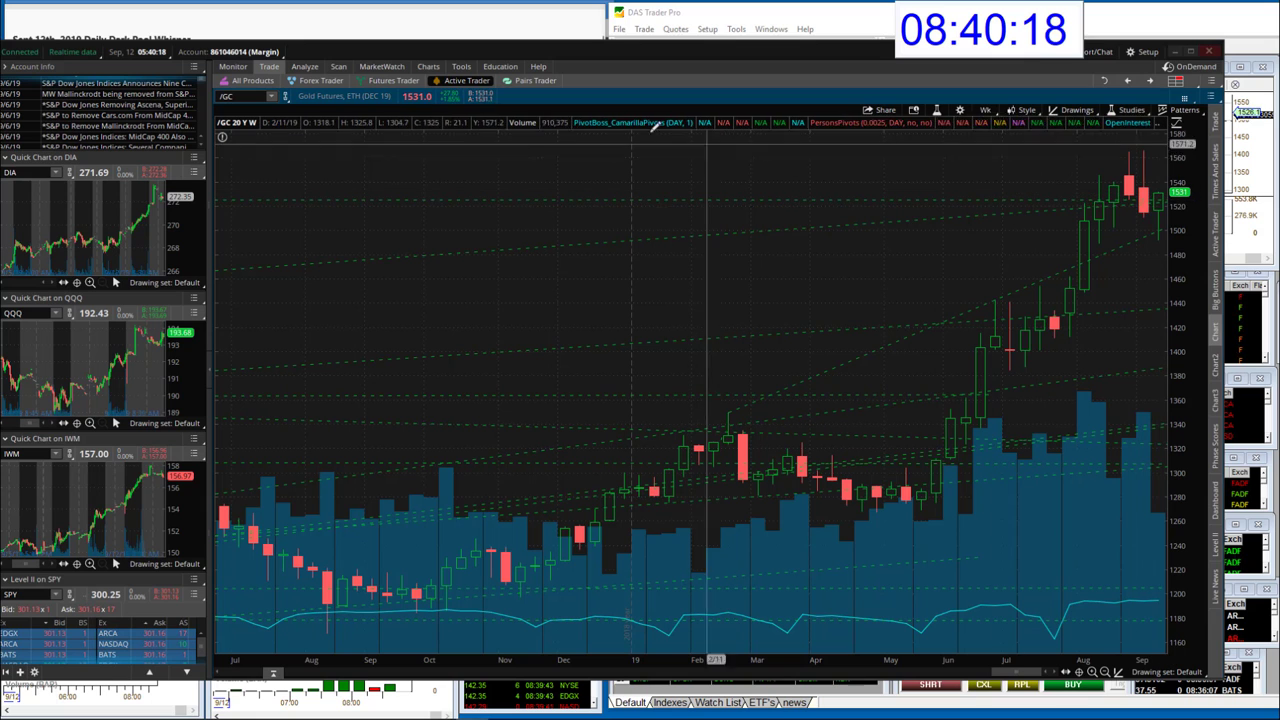
- Restore the multi-chart grid, return the /GC chart to an intraday time frame and switch back to DAS Trader Pro
double_click(376, 101)
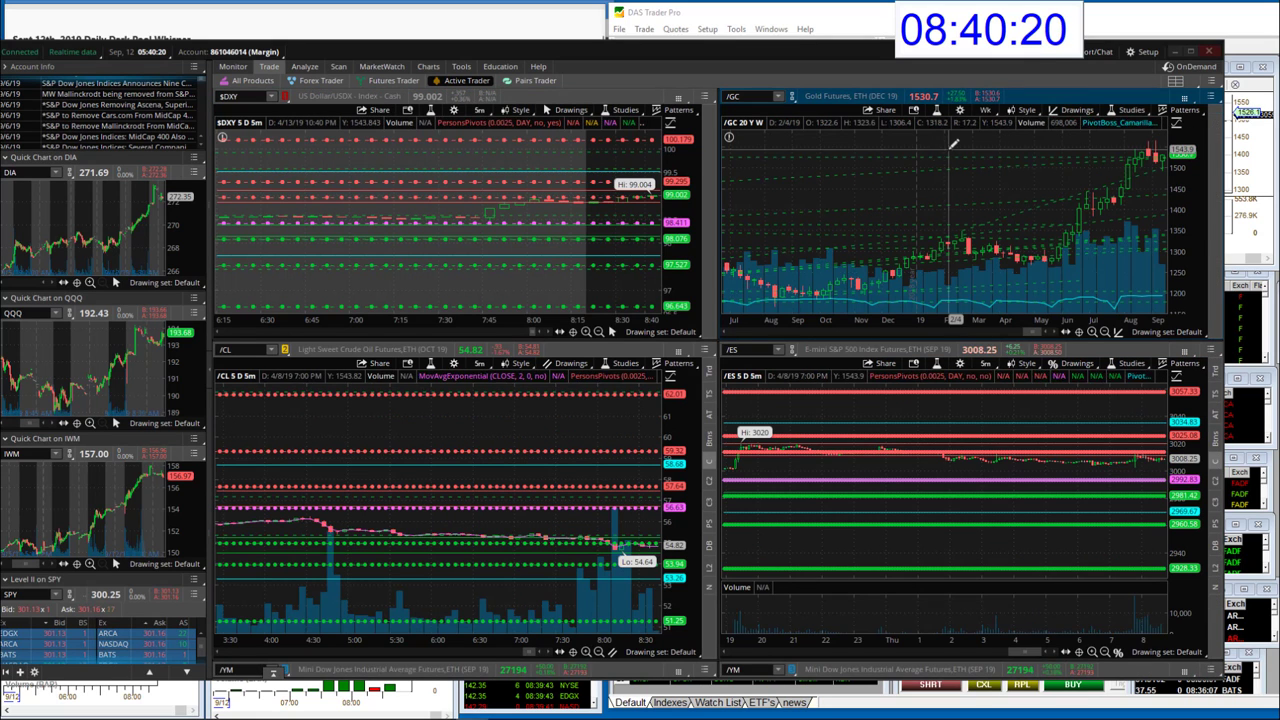
left_click(1092, 333)
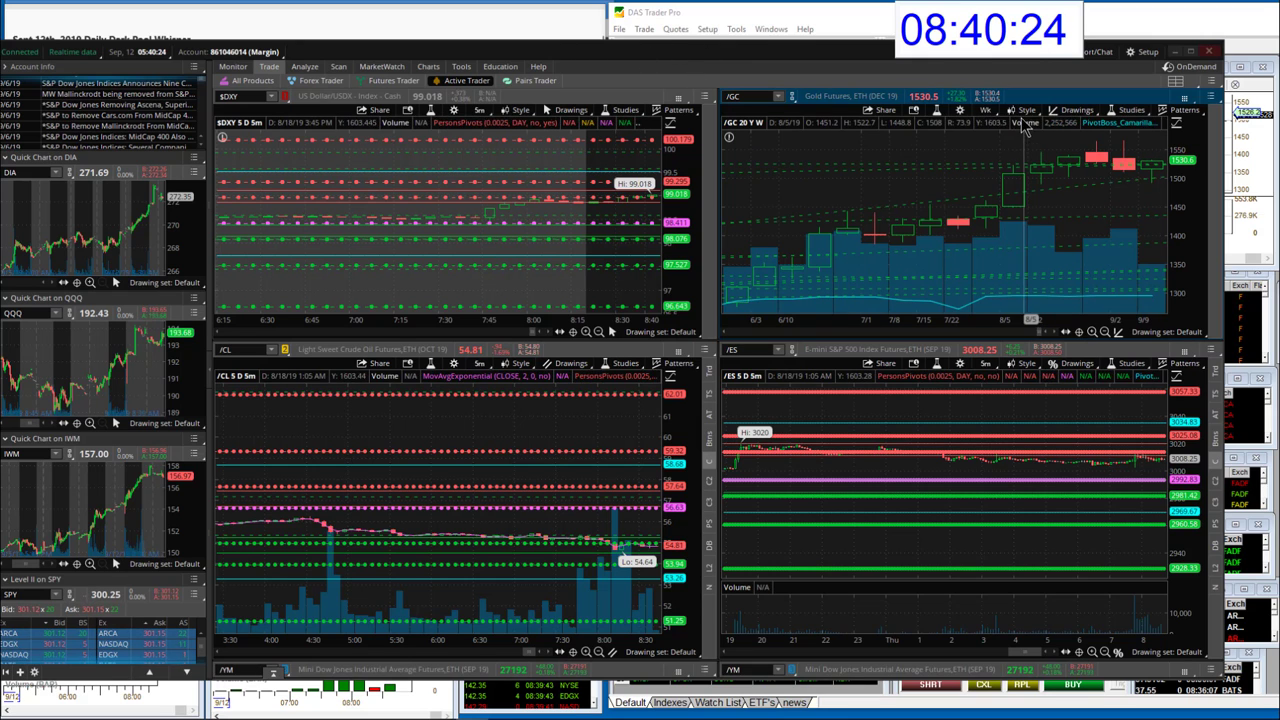
left_click(985, 109)
left_click(936, 181)
key("super+Down")
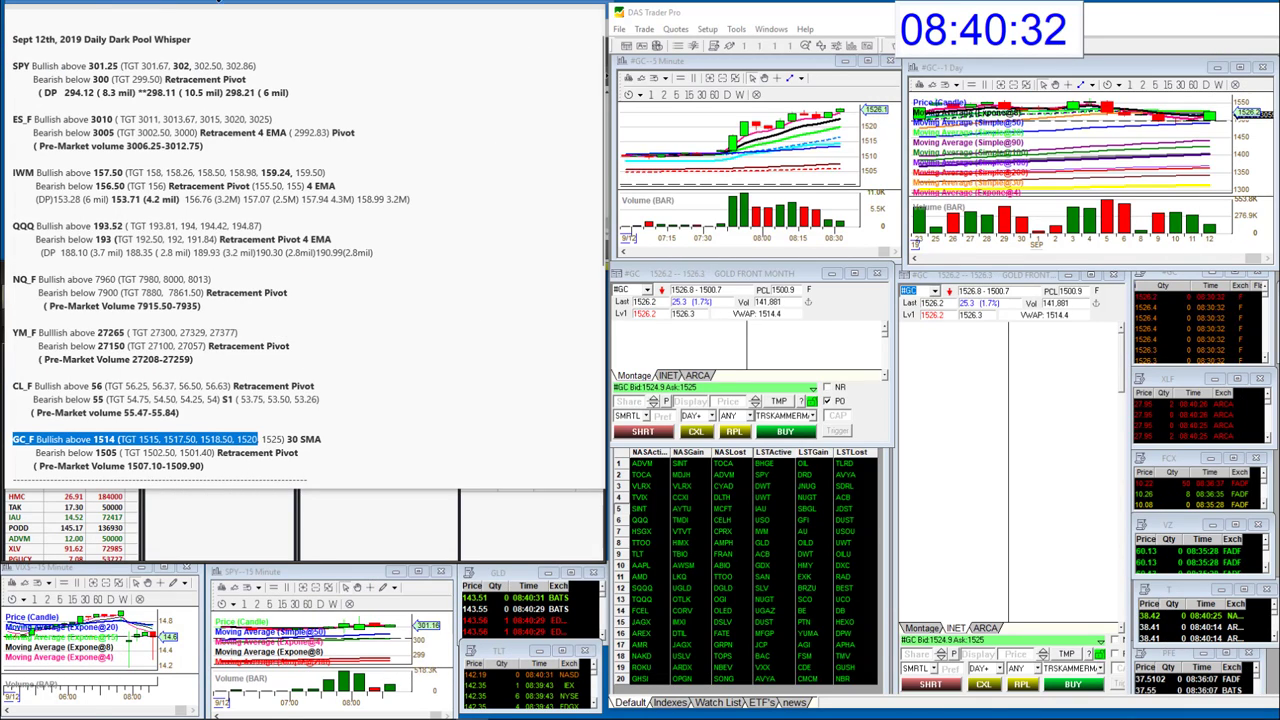
- Load IAU in the montage and review its large prints in the Print Lookup window
left_click(633, 292)
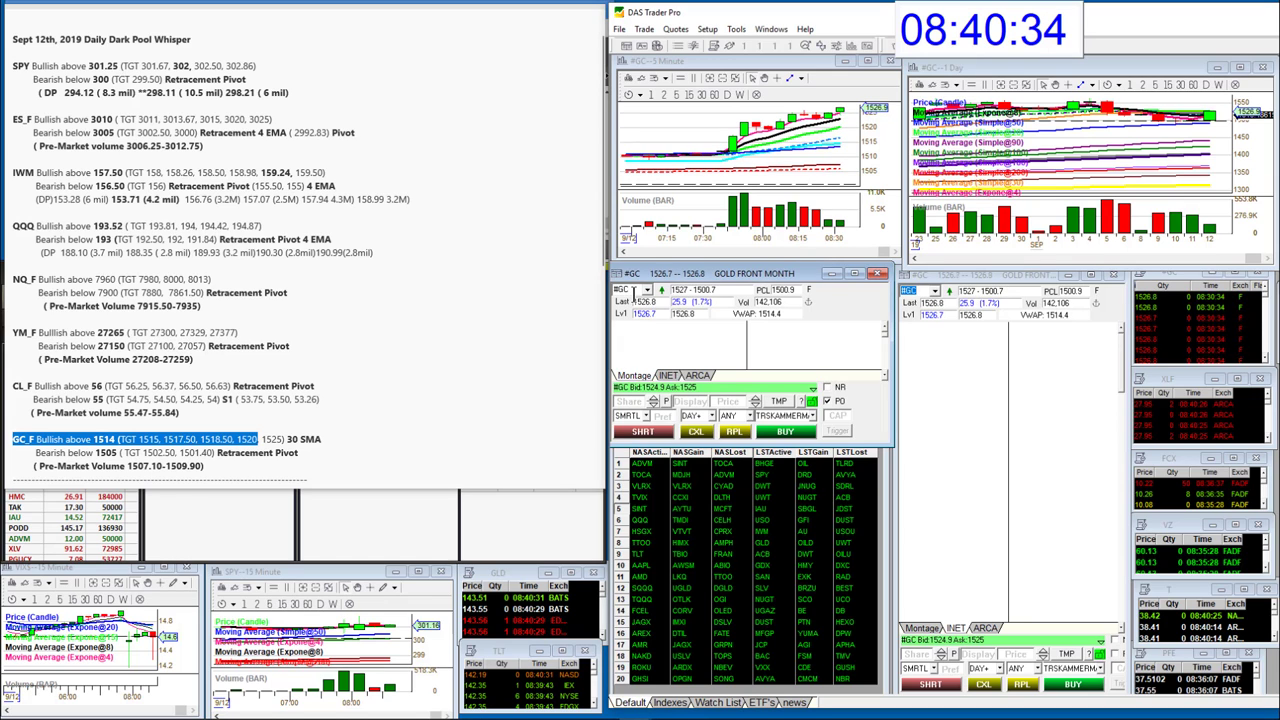
type("IAU")
key("Return")
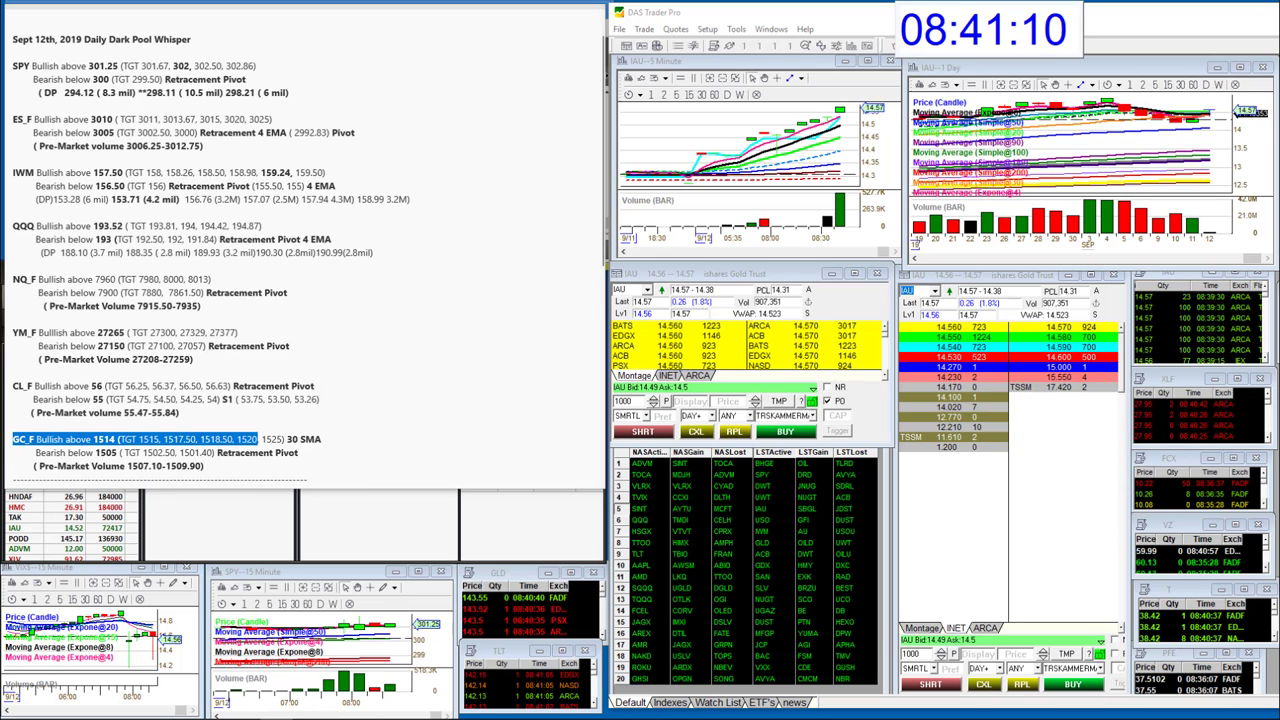
key("ctrl+t")
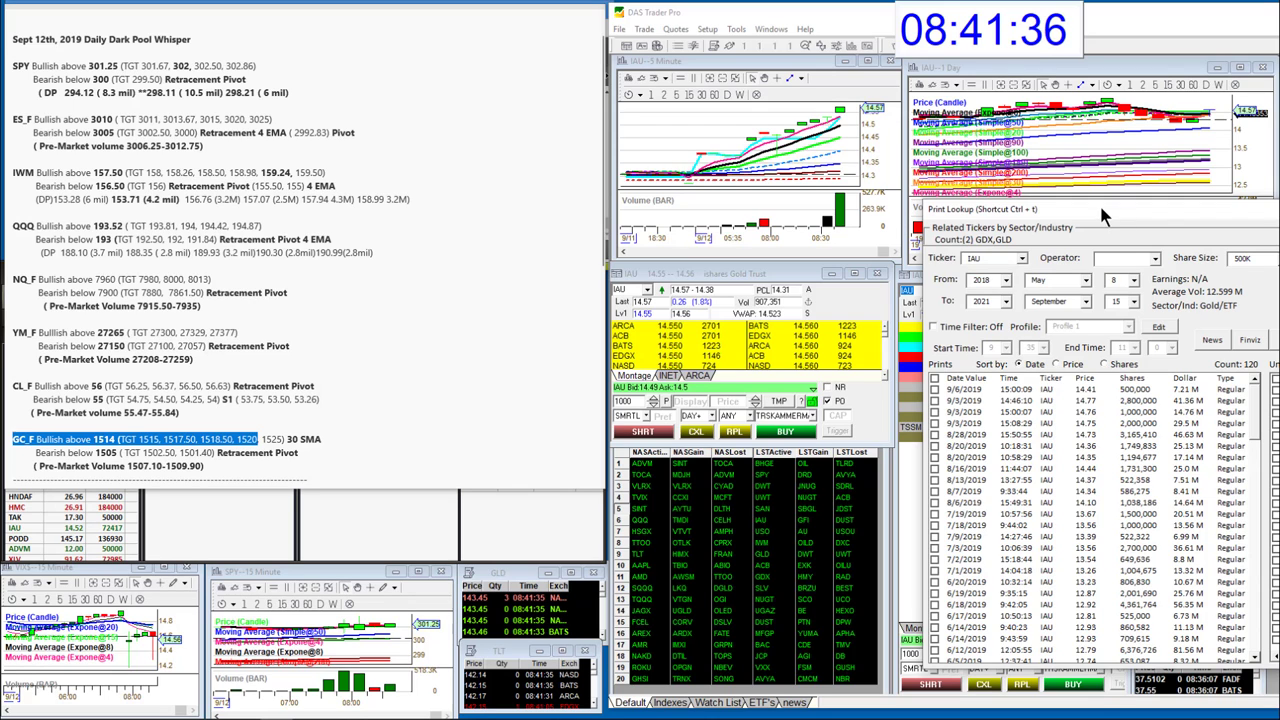
key("Escape")
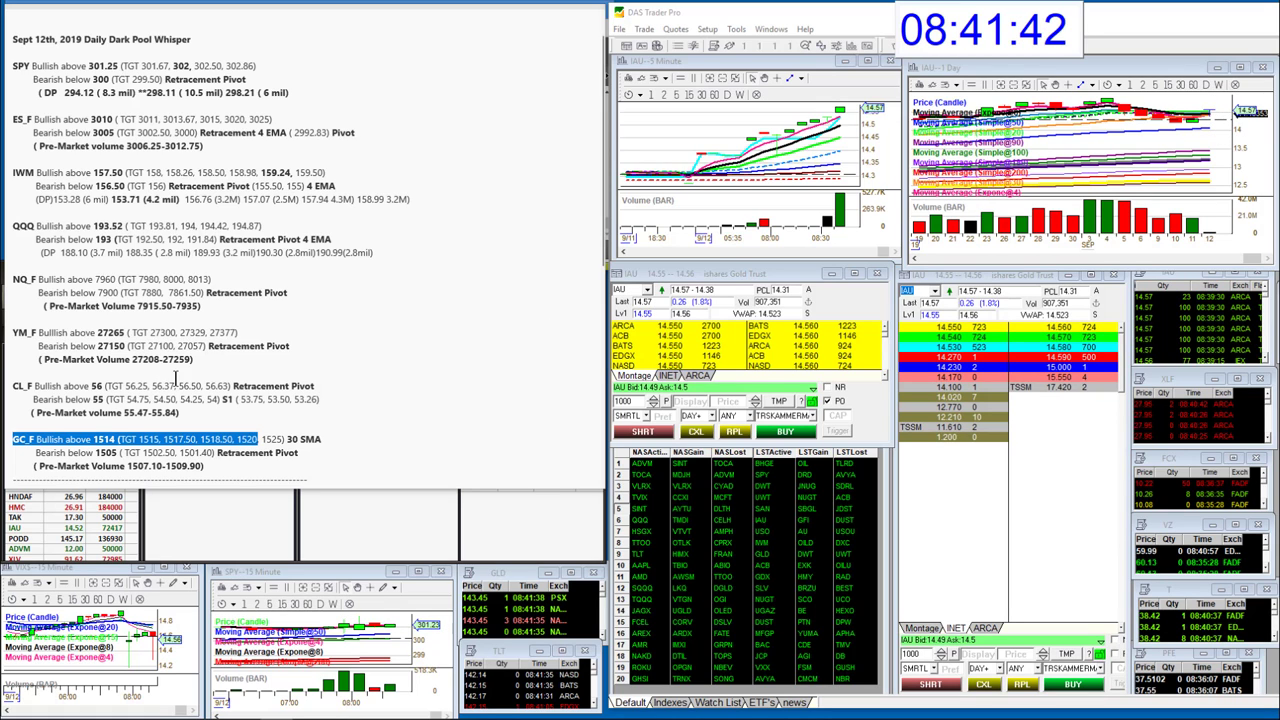
- Load AAPL in the montage and highlight its dark pool line, DP 215.34 500k, in the notes
scroll(176, 372, "down", 2)
scroll(176, 372, "down", 6)
left_click(632, 288)
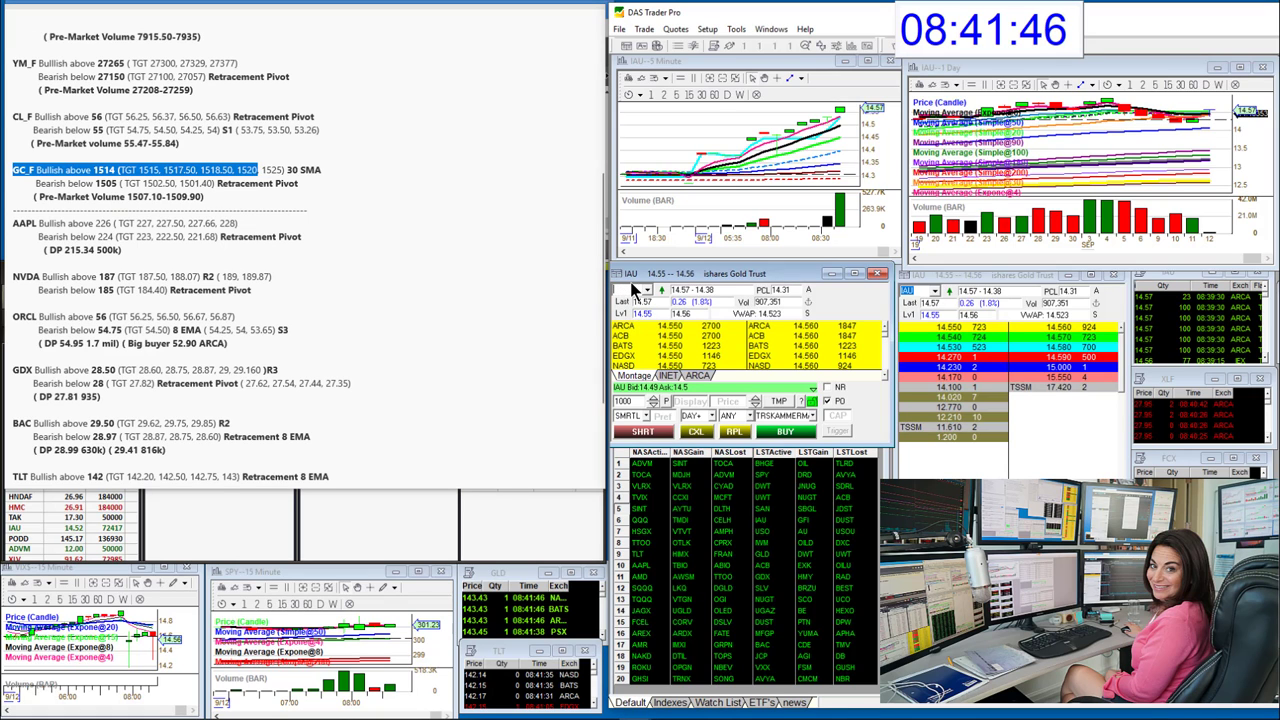
type("AAPL")
key("Return")
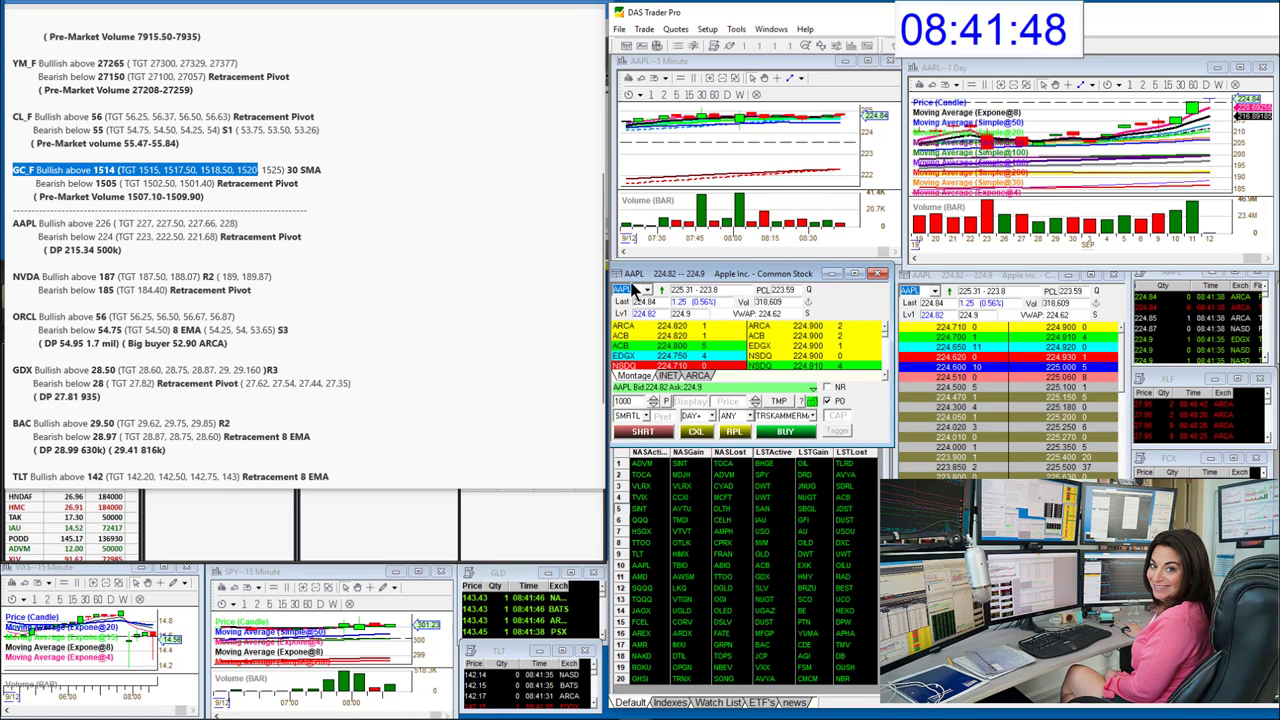
scroll(502, 307, "down", 2)
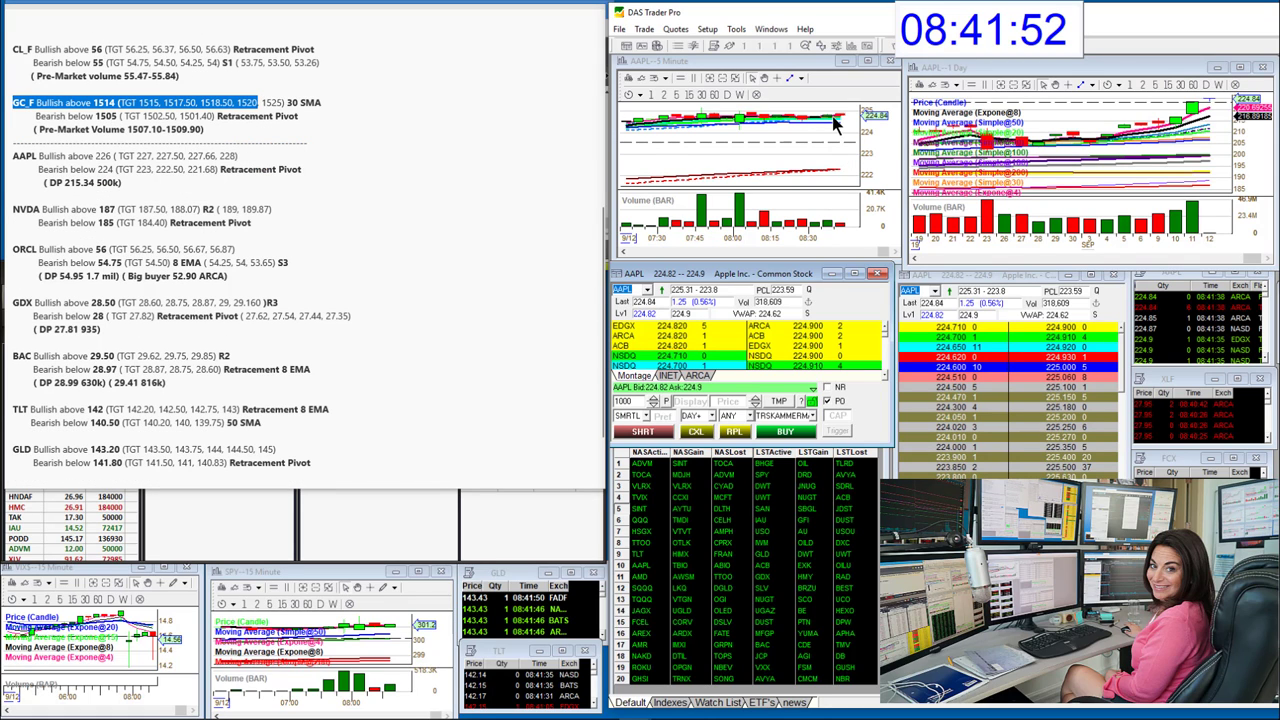
left_click(126, 184)
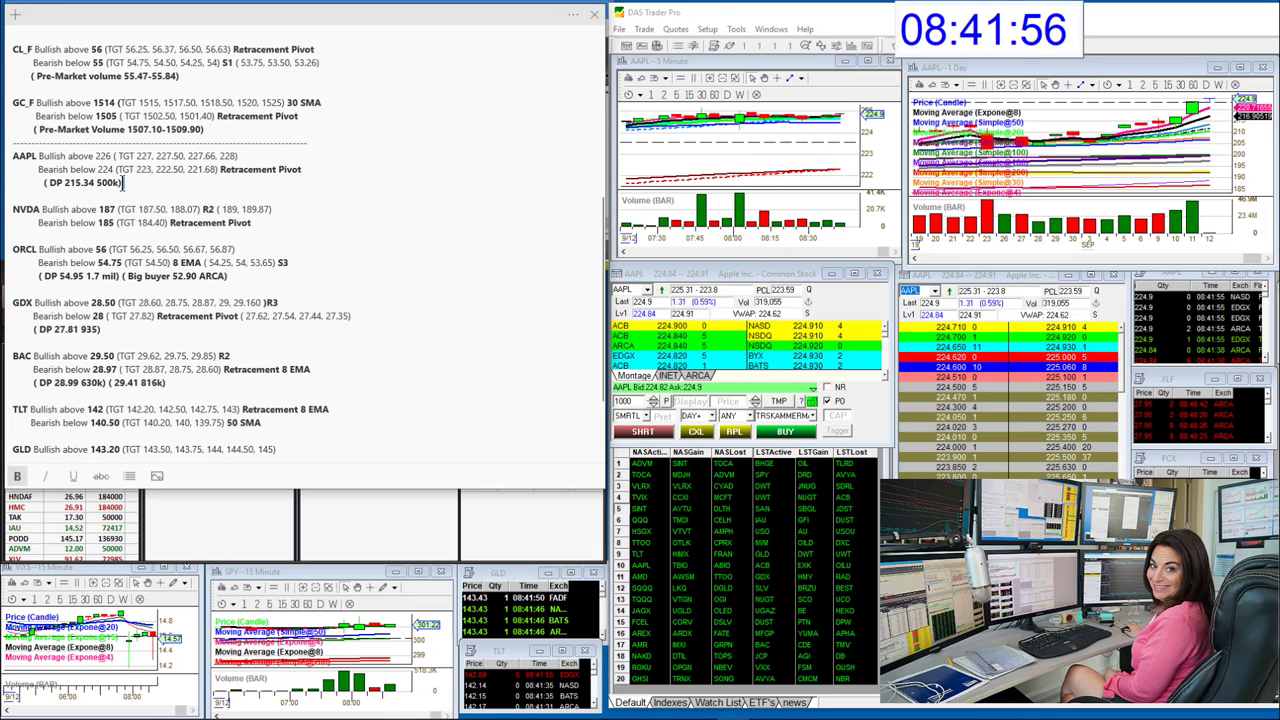
left_click_drag(124, 183, 13, 184)
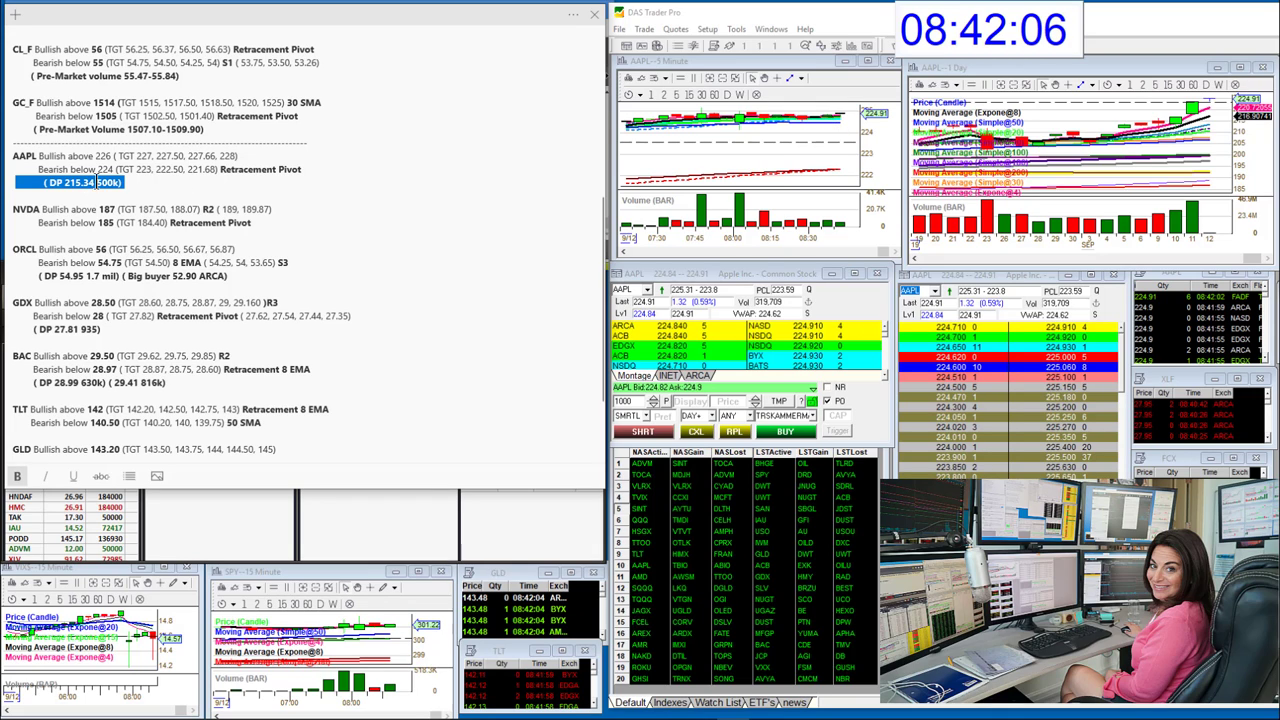
- Load NVDA in the montage to compare its charts with the NVDA levels in the notes
left_click(640, 291)
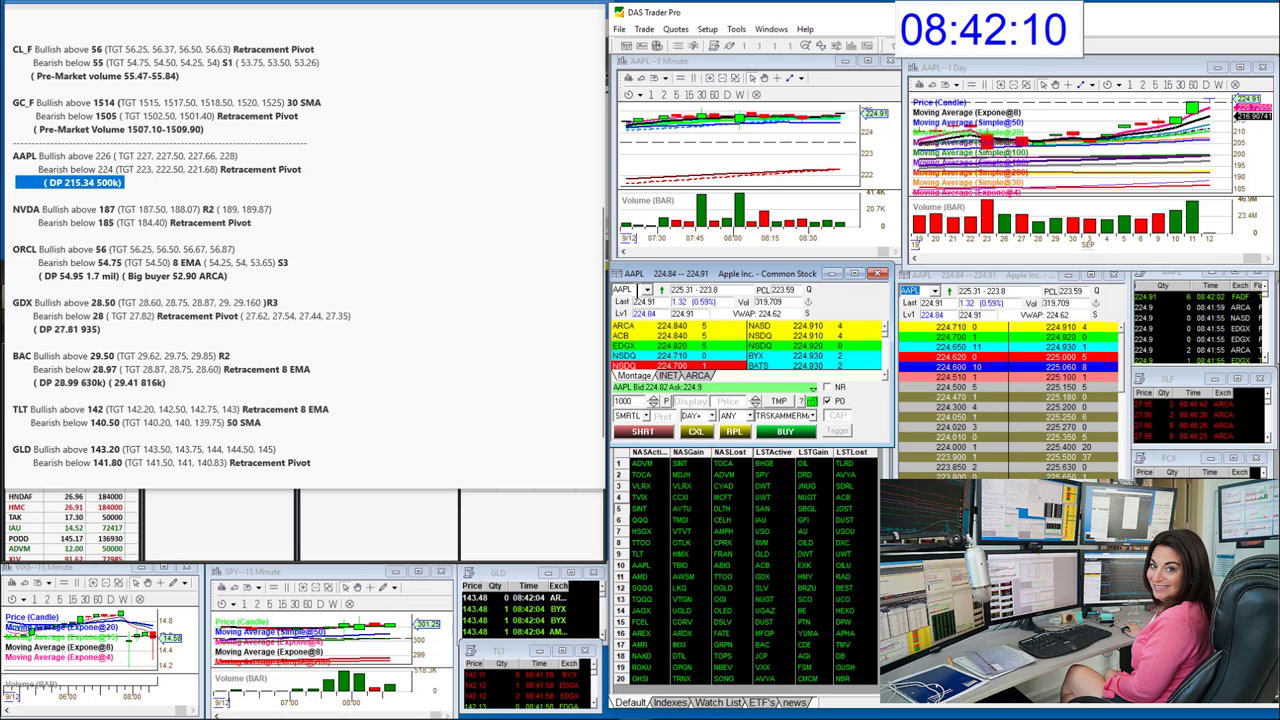
key("BackSpace")
key("BackSpace")
key("BackSpace")
key("BackSpace")
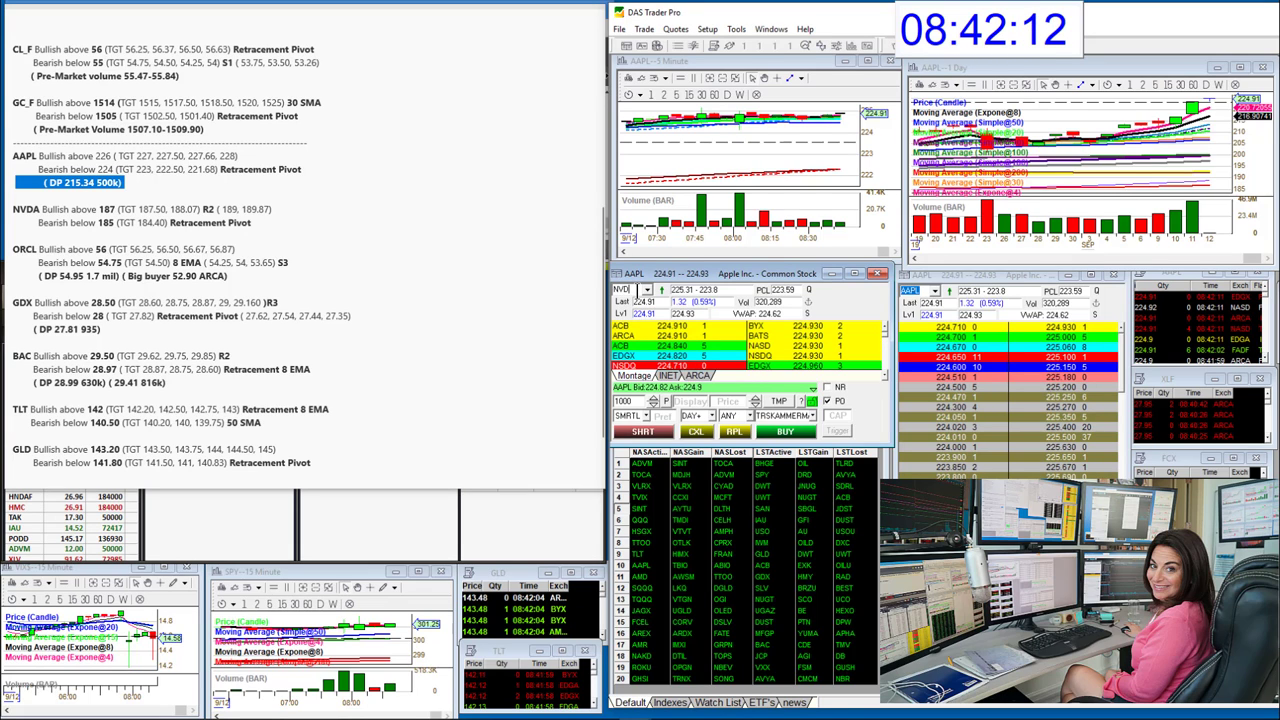
type("NVDA")
key("Return")
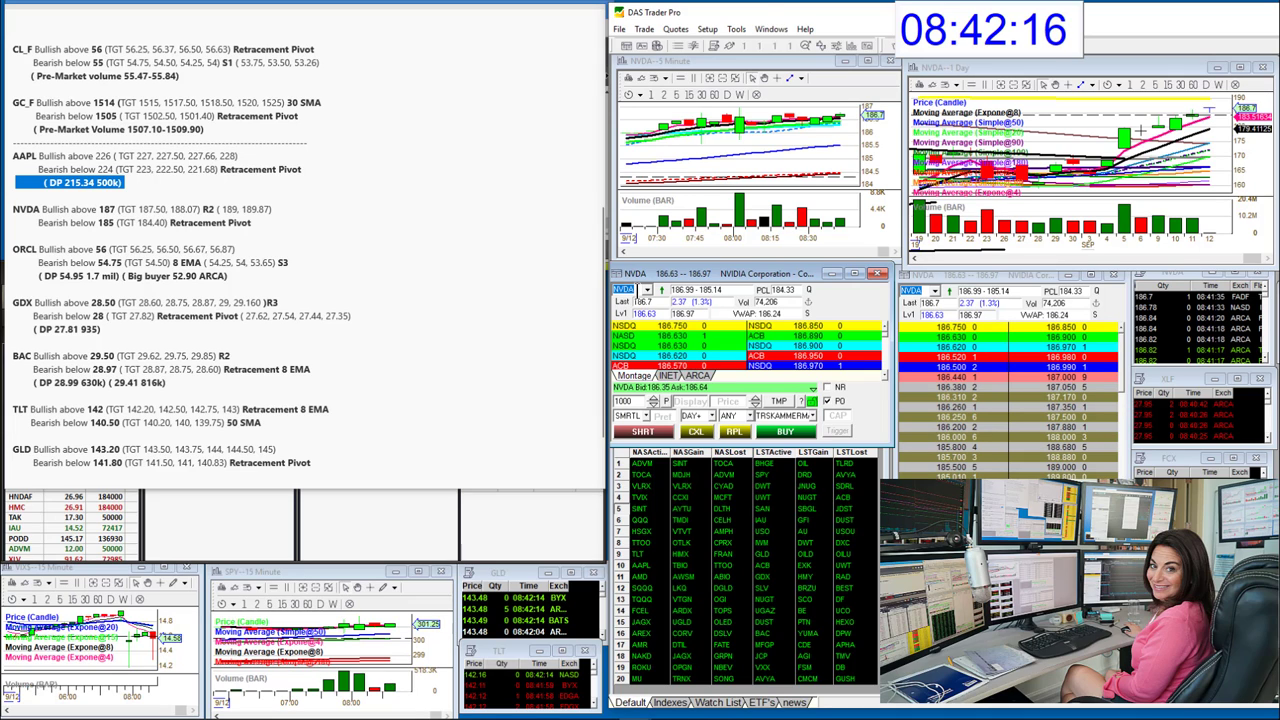
- Load ORCL in the montage so its charts can be compared with the ORCL levels in the notes
left_click(1190, 105)
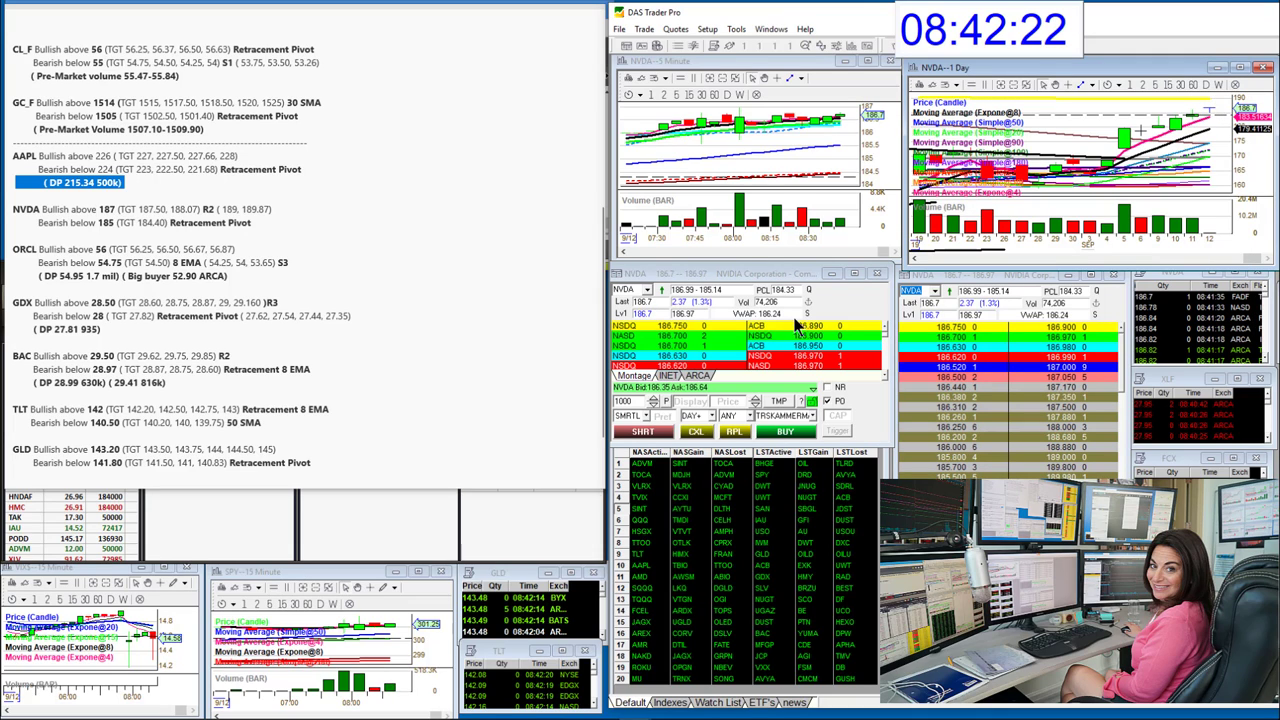
left_click(638, 287)
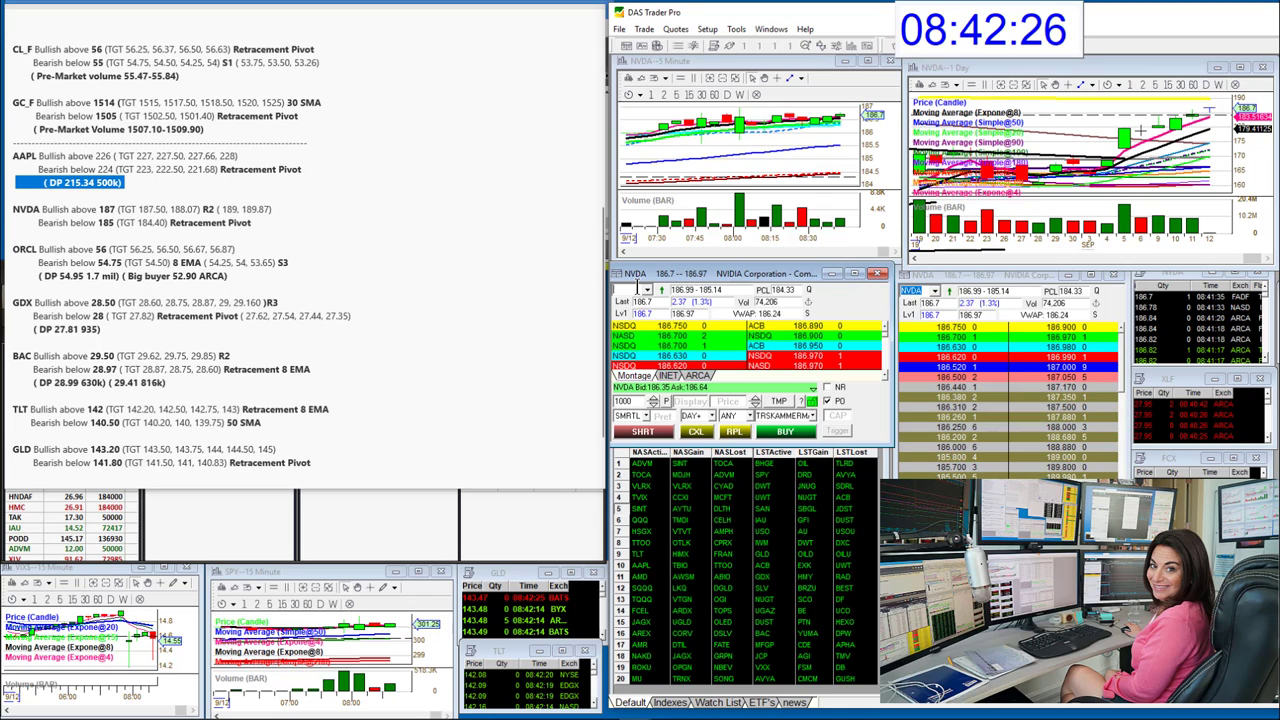
type("OCL")
key("Return")
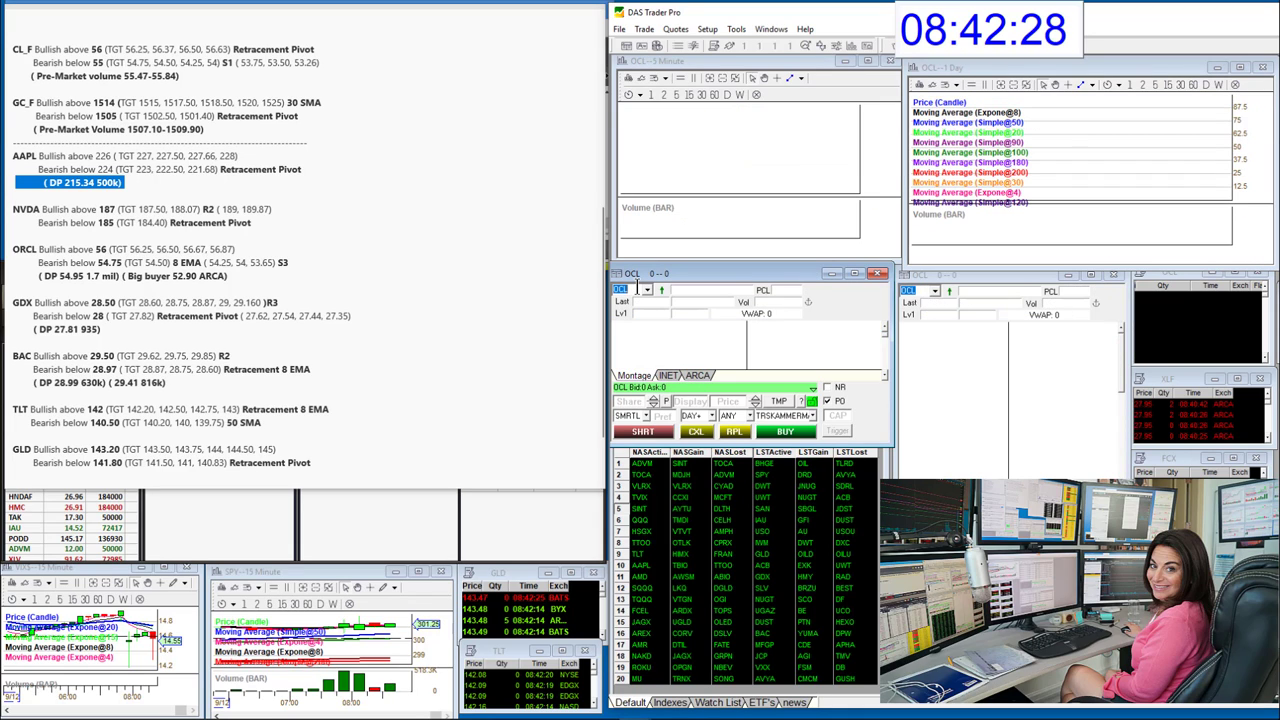
type("G")
type("RCL")
key("Return")
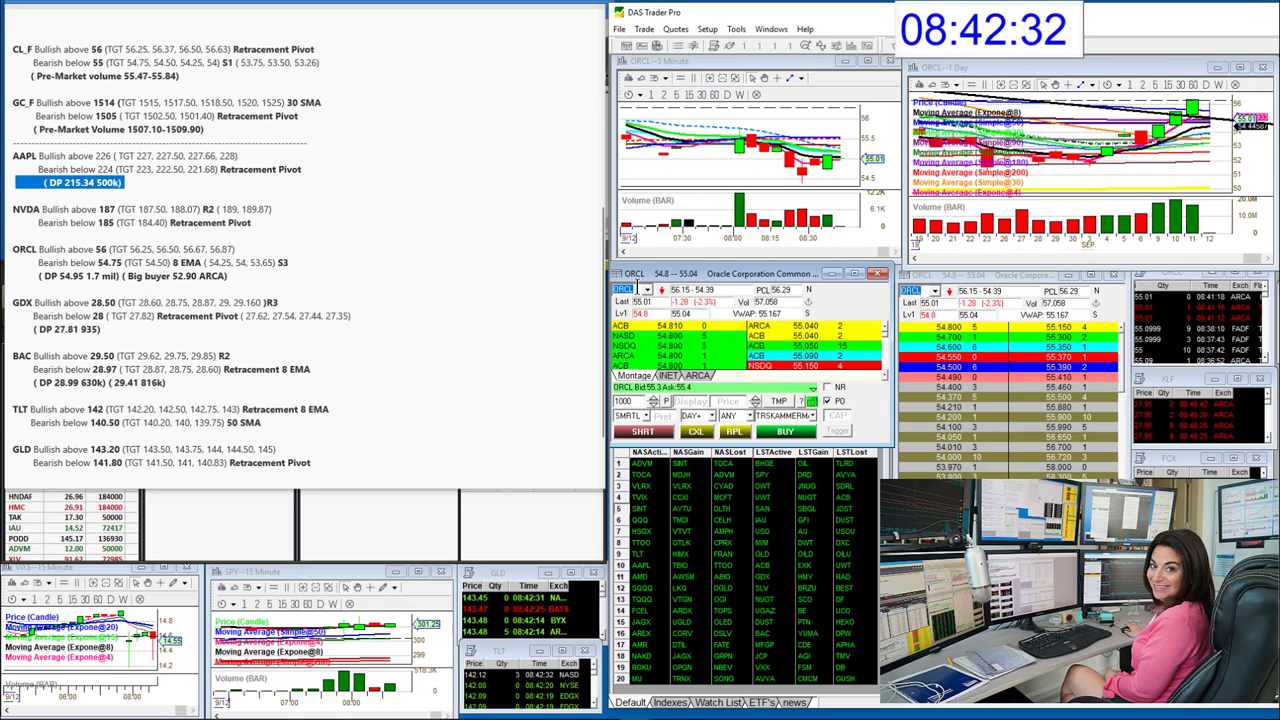
- Show more history in a widened ORCL 5-minute chart and check it against the DP 54.95 1.7 mil level in the notes
left_click(723, 80)
left_click(724, 82)
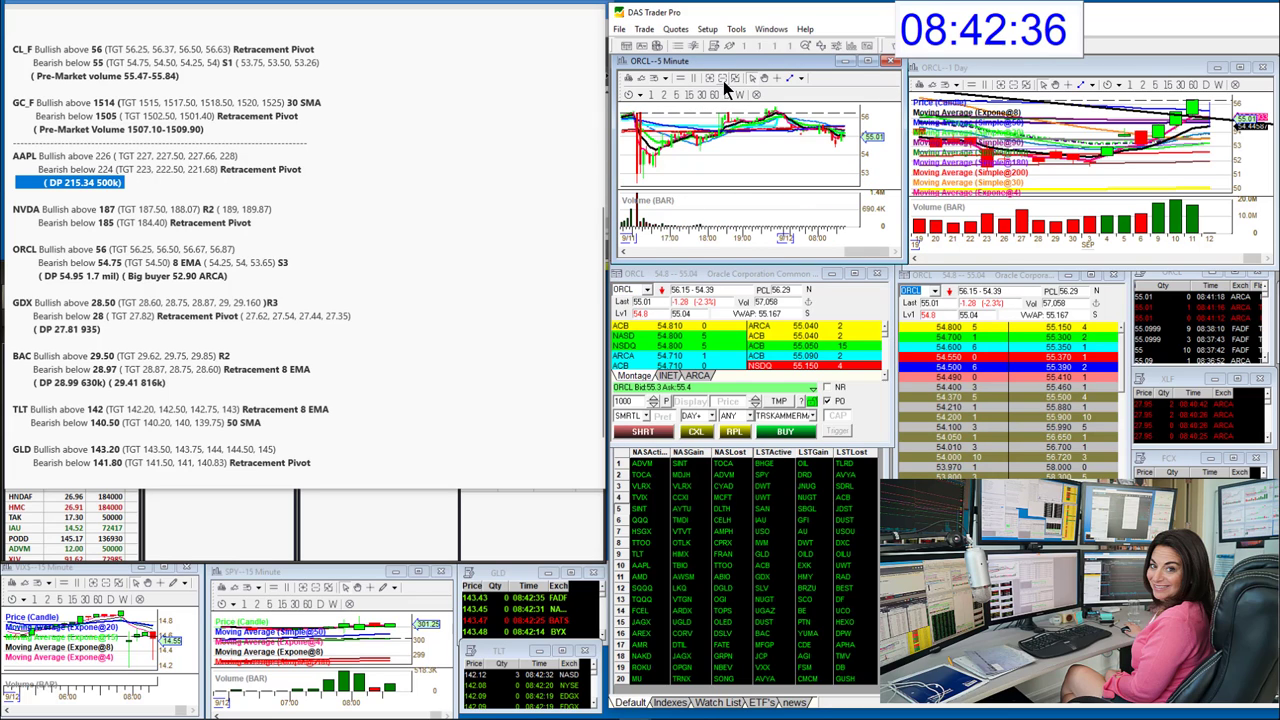
left_click_drag(902, 140, 1131, 140)
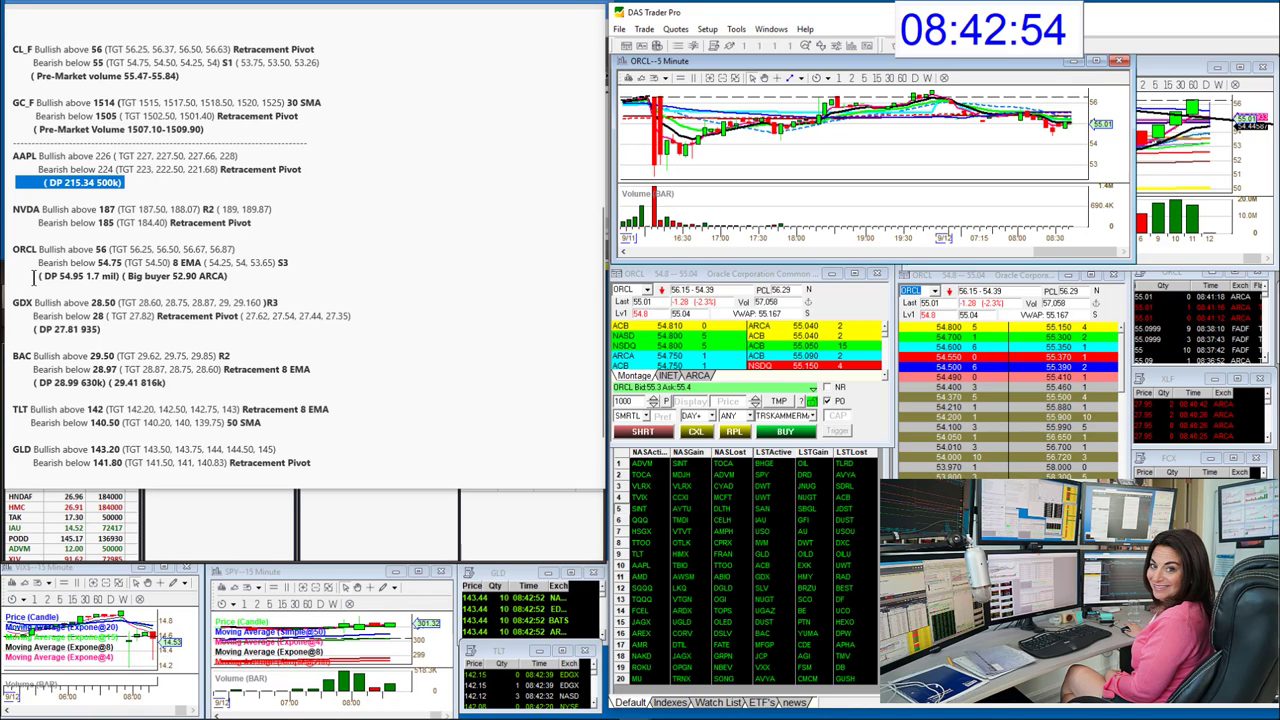
left_click_drag(34, 278, 121, 280)
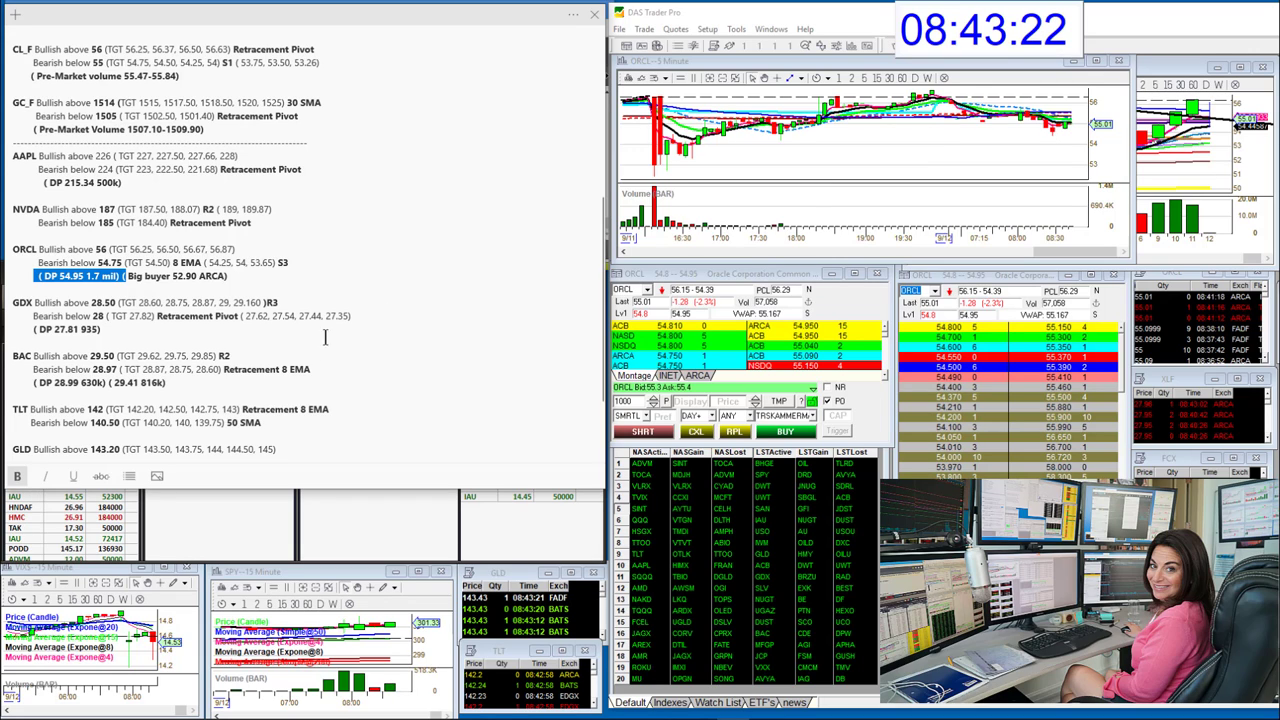
left_click(106, 249)
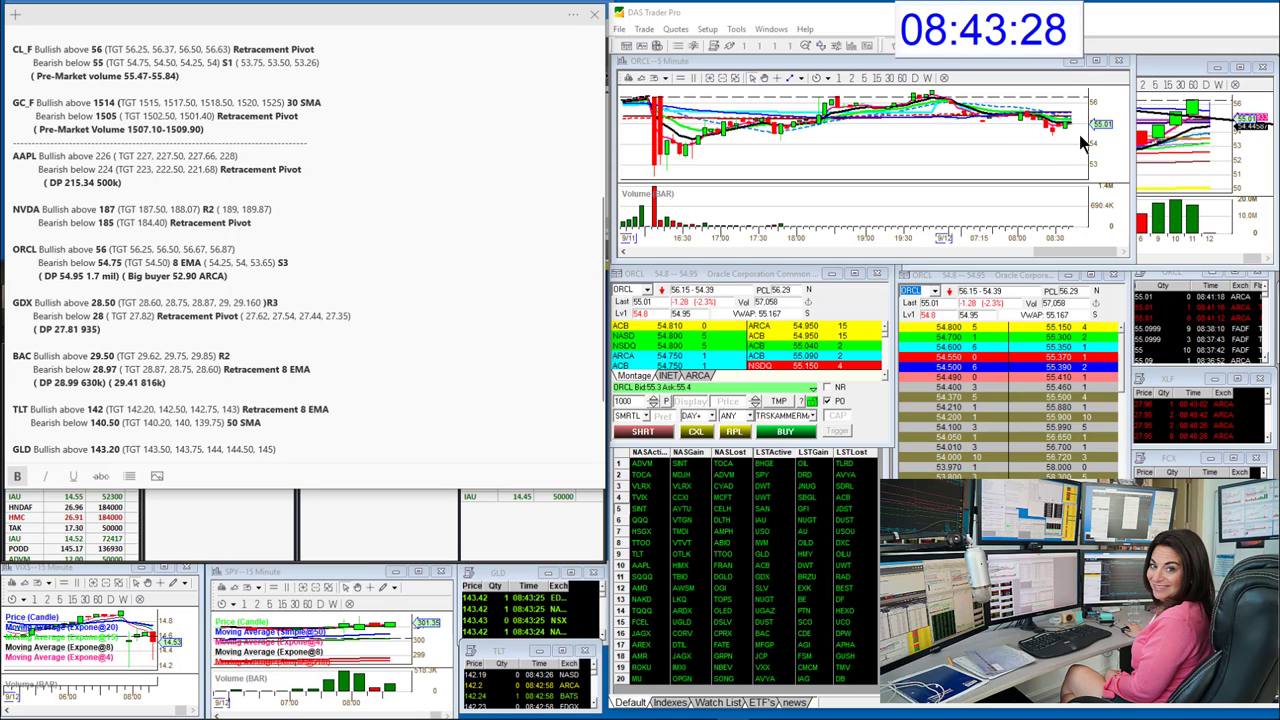
- Load GDX in the montage to compare its charts with the GDX levels in the notes
left_click(624, 289)
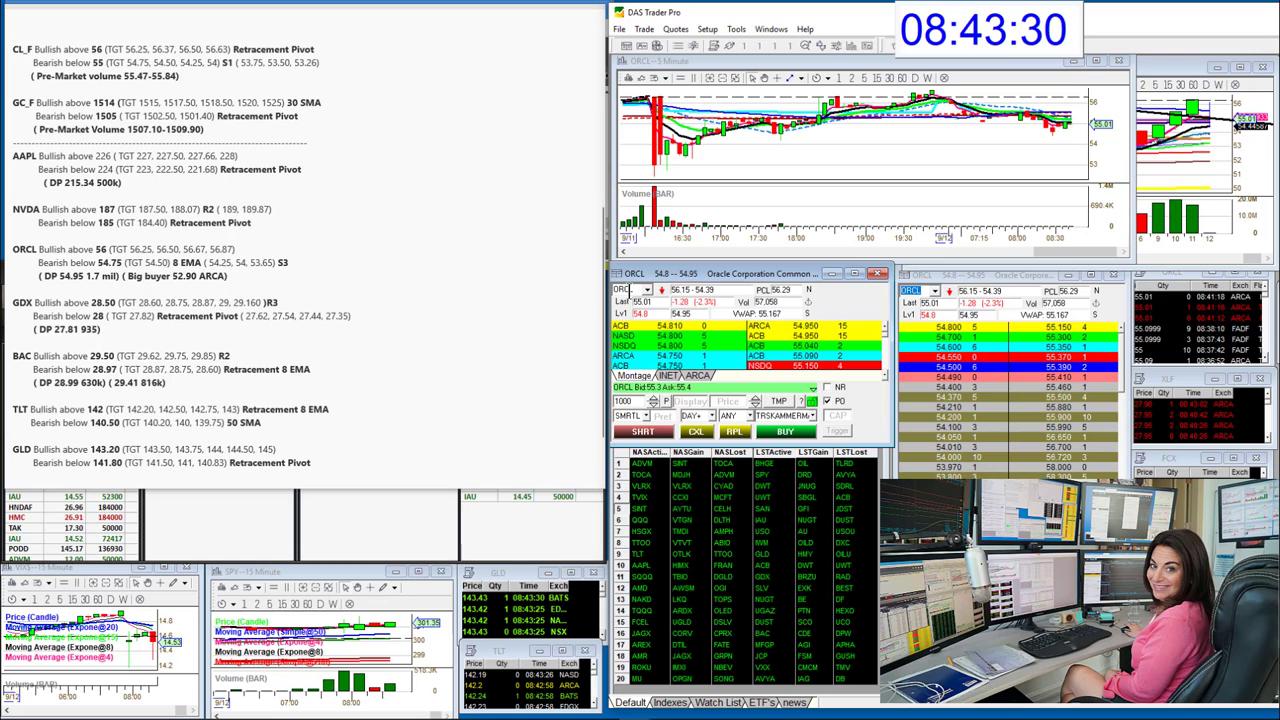
type("OGDX")
key("Return")
type("GDX")
key("Return")
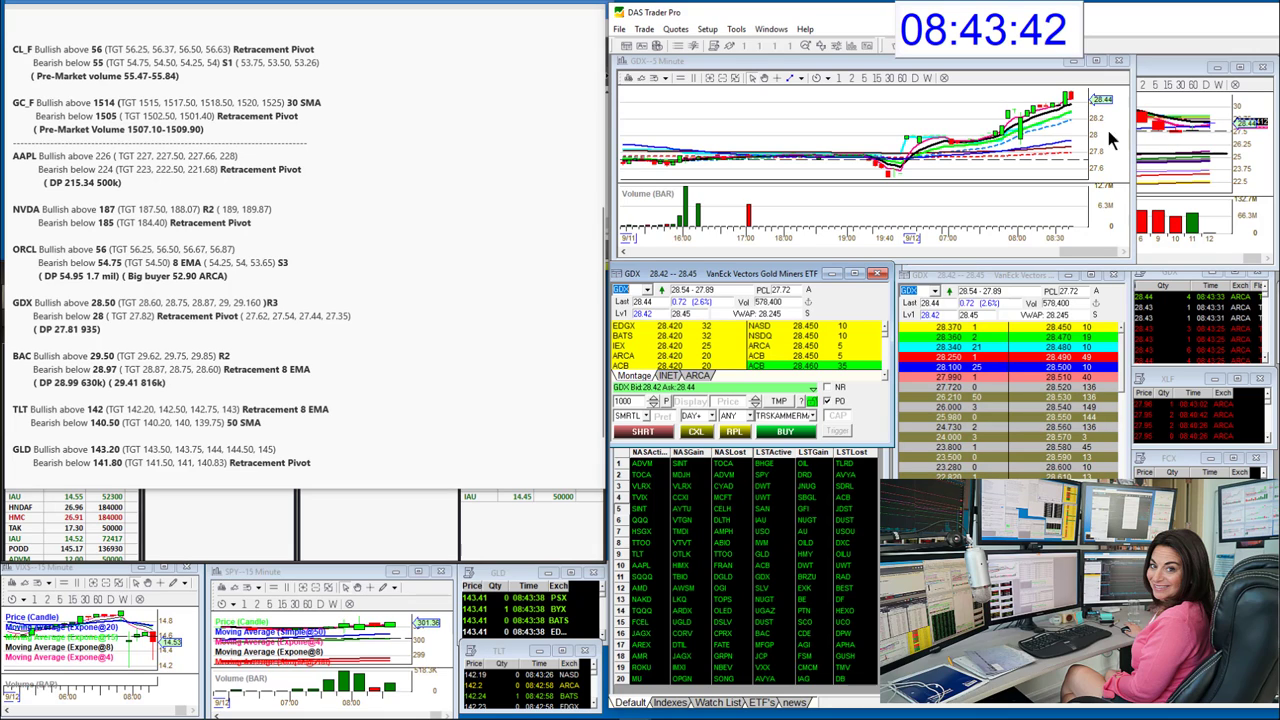
- Load BAC in the montage and highlight its 29.41 816k dark pool level in the notes
left_click(650, 289)
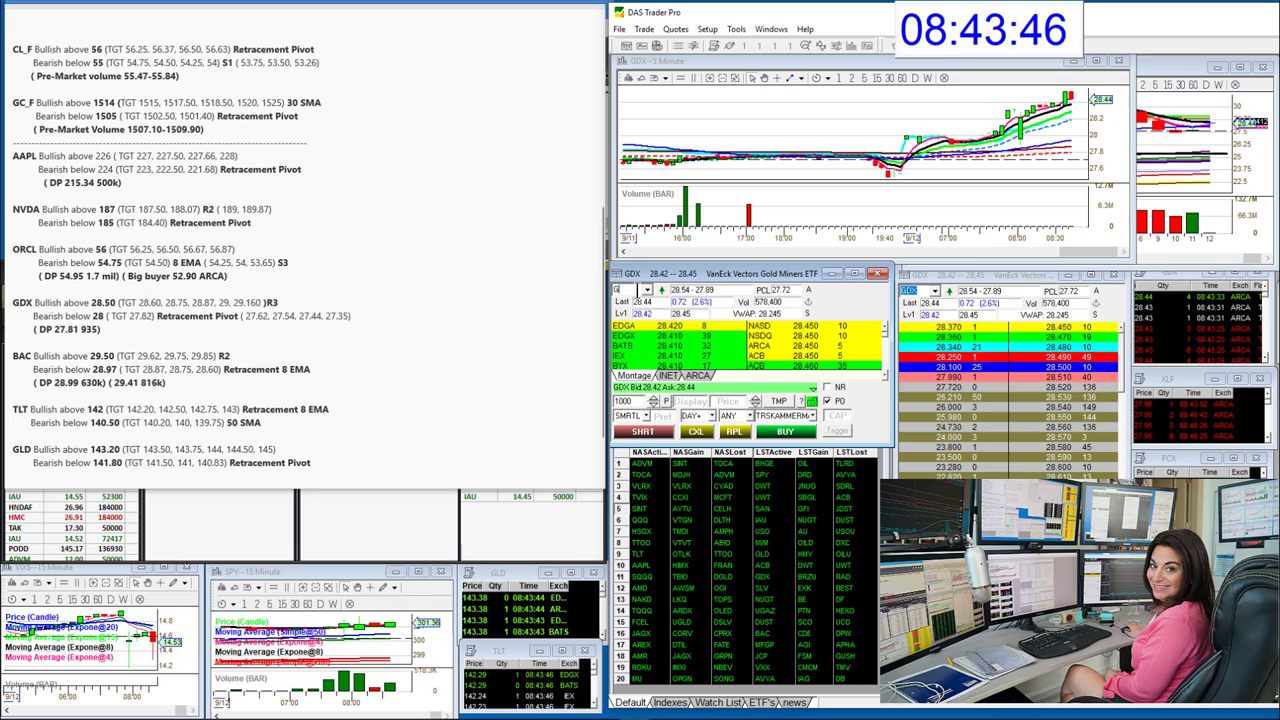
type("BAC")
key("Return")
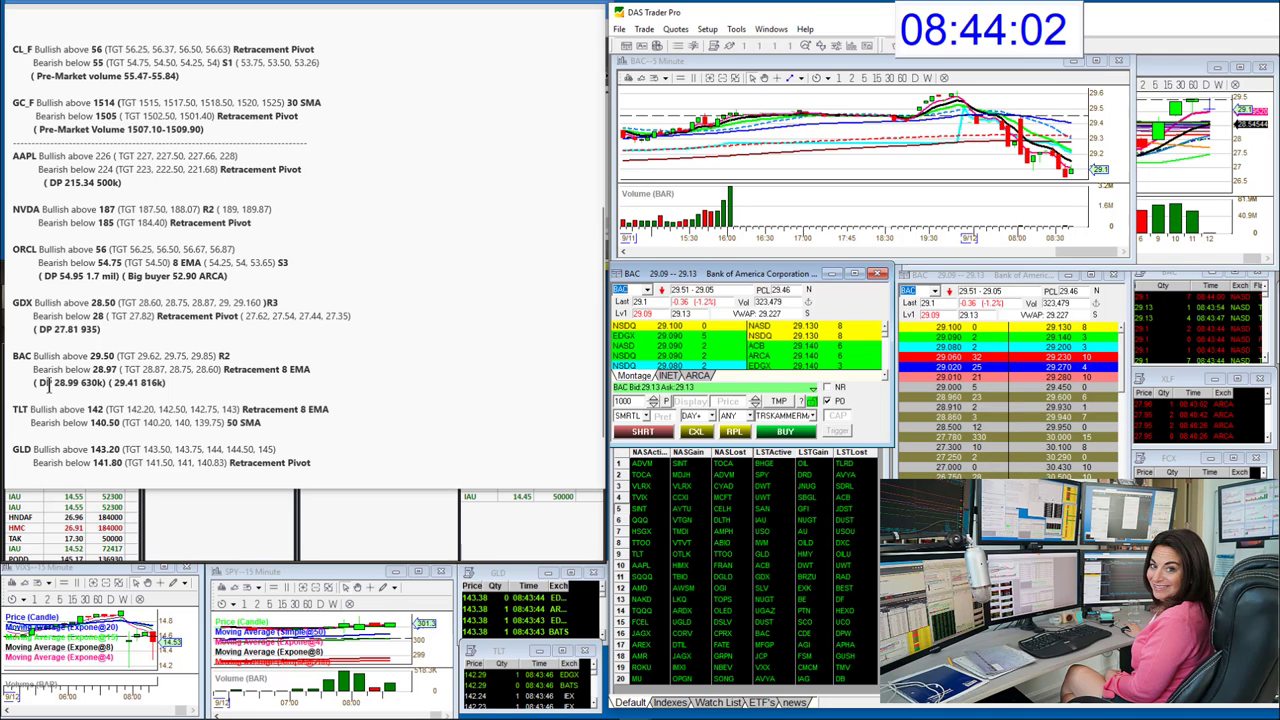
left_click(57, 389)
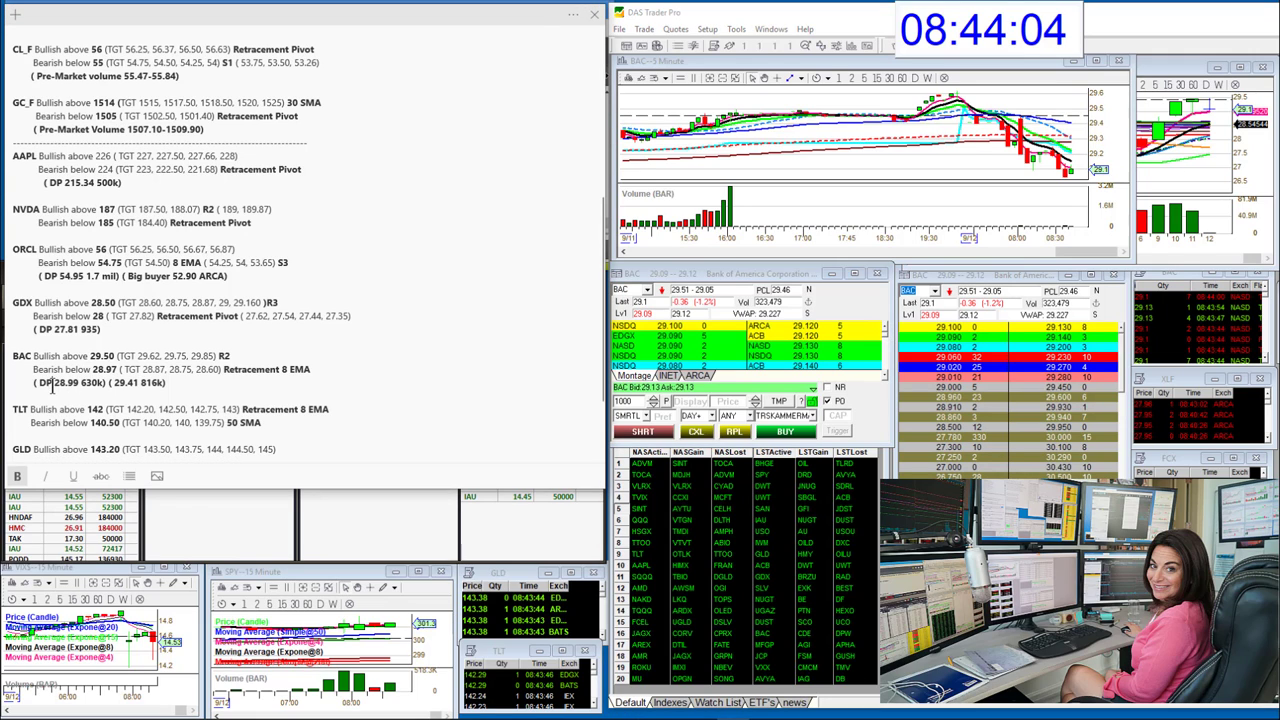
left_click_drag(53, 388, 176, 384)
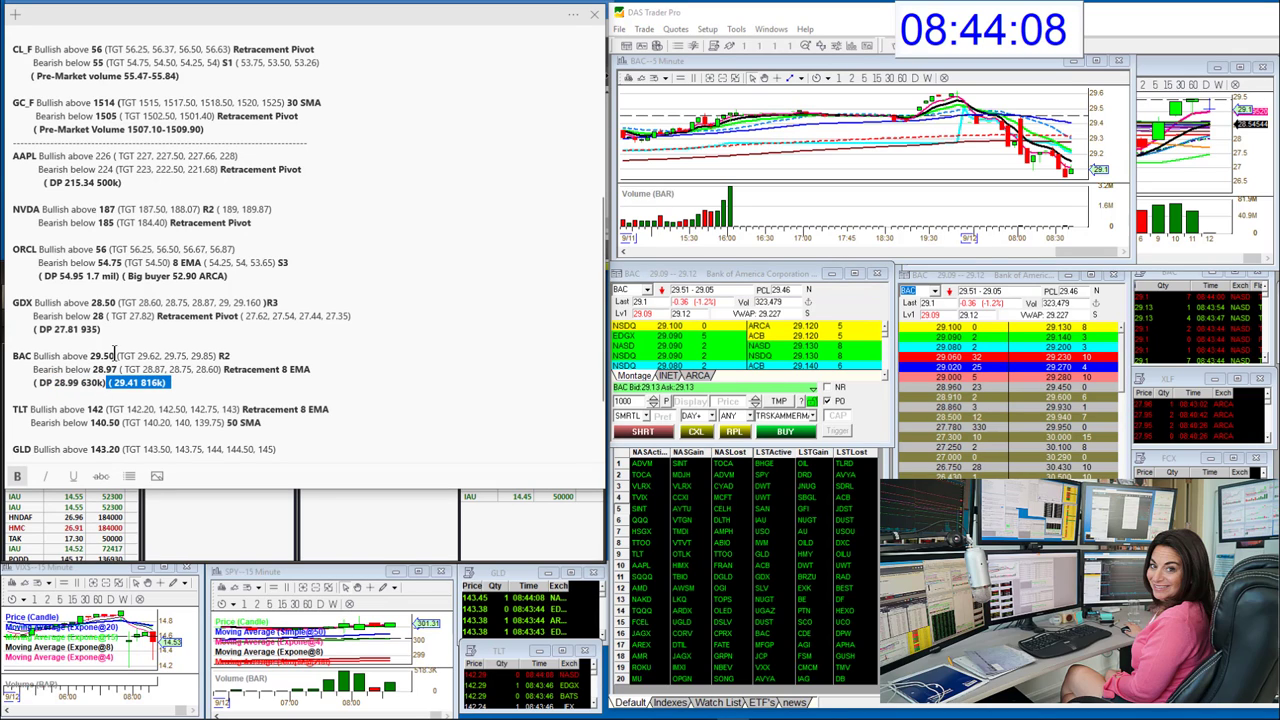
- Load TLT in the montage and enlarge its daily chart window
left_click(637, 289)
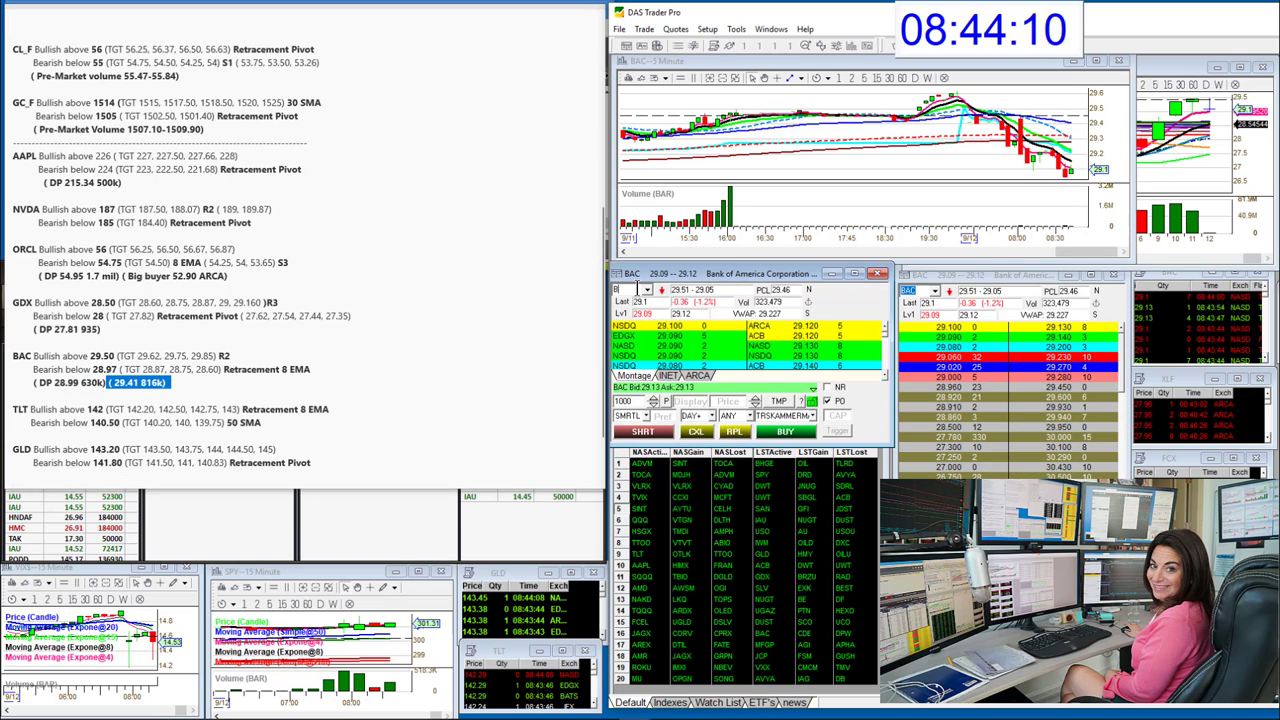
type("TLT")
key("Return")
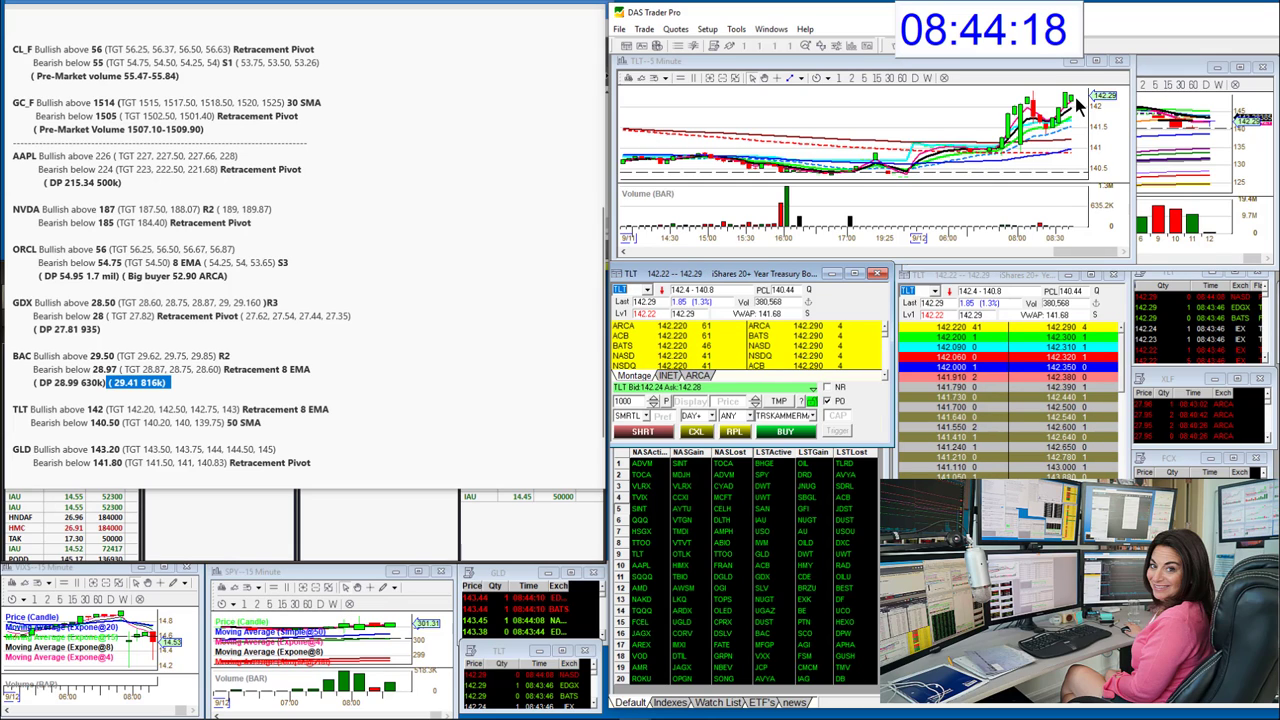
left_click(1170, 272)
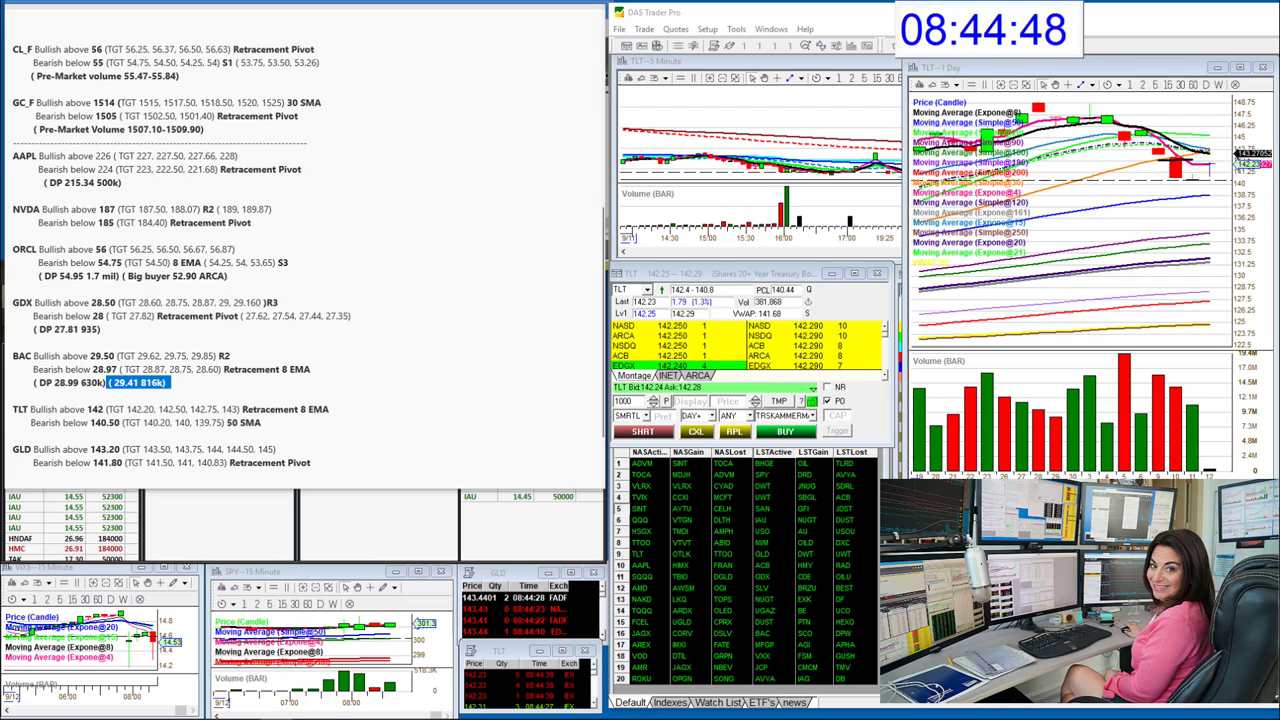
- Look up TLT's large prints and add the line "( 143.68 2.6 mil)" beneath the TLT levels in the notes
key("ctrl+t")
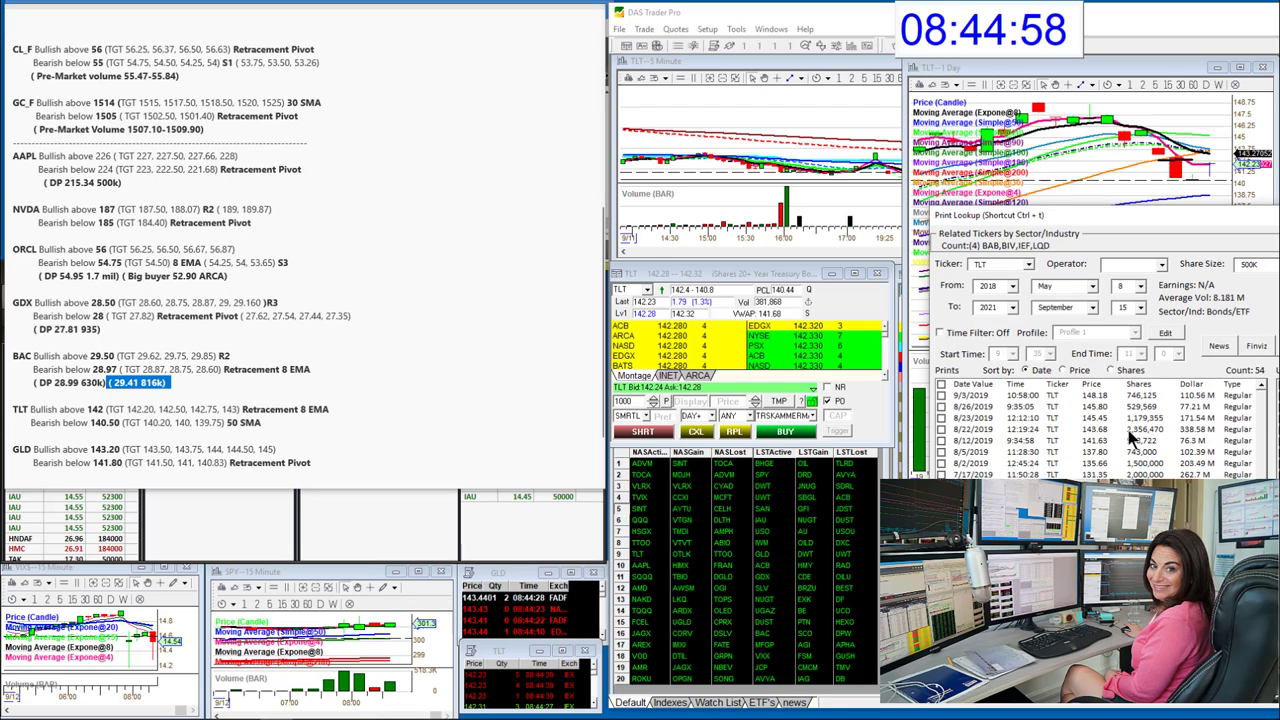
left_click(1080, 207)
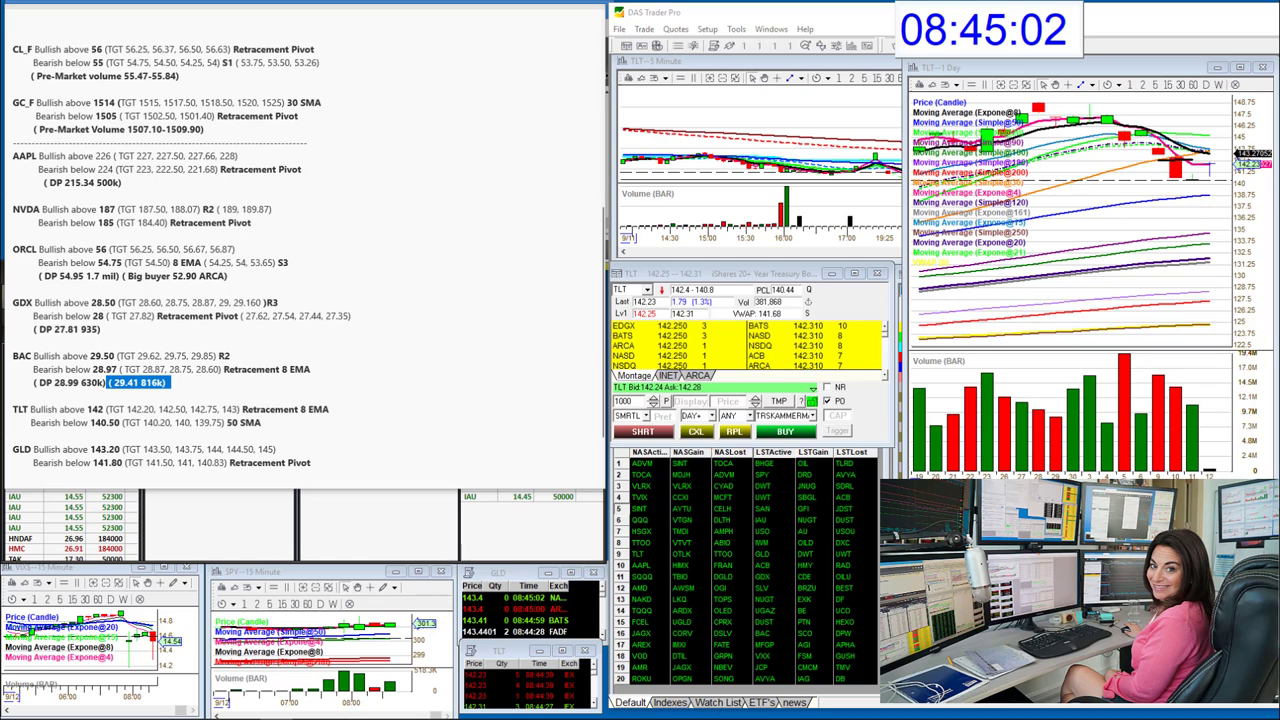
left_click(321, 423)
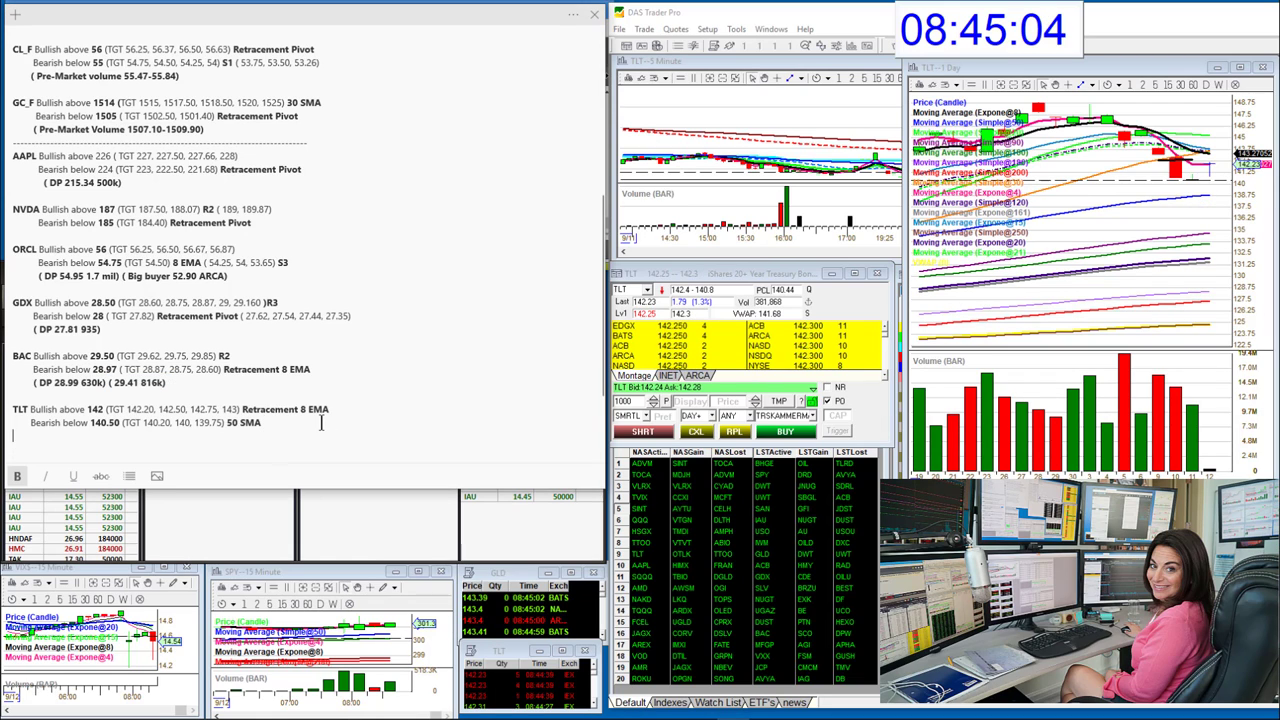
type("( 143.68")
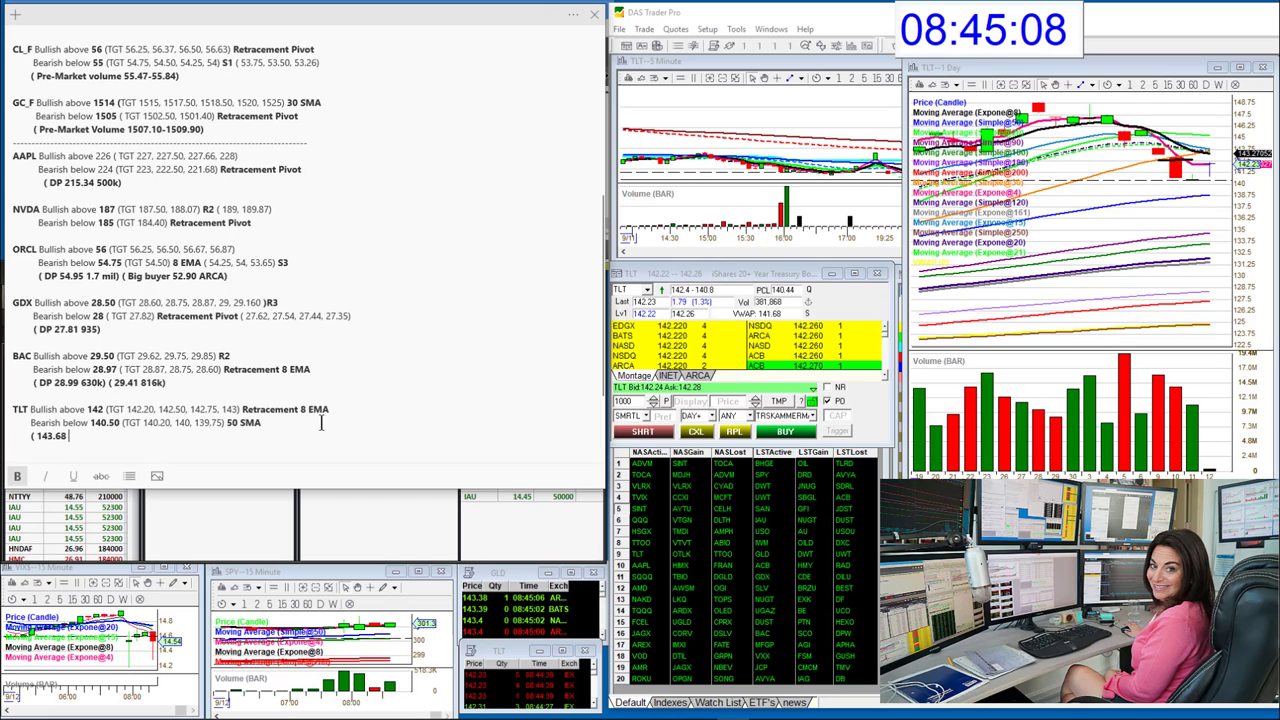
type(" 2.6 mil)")
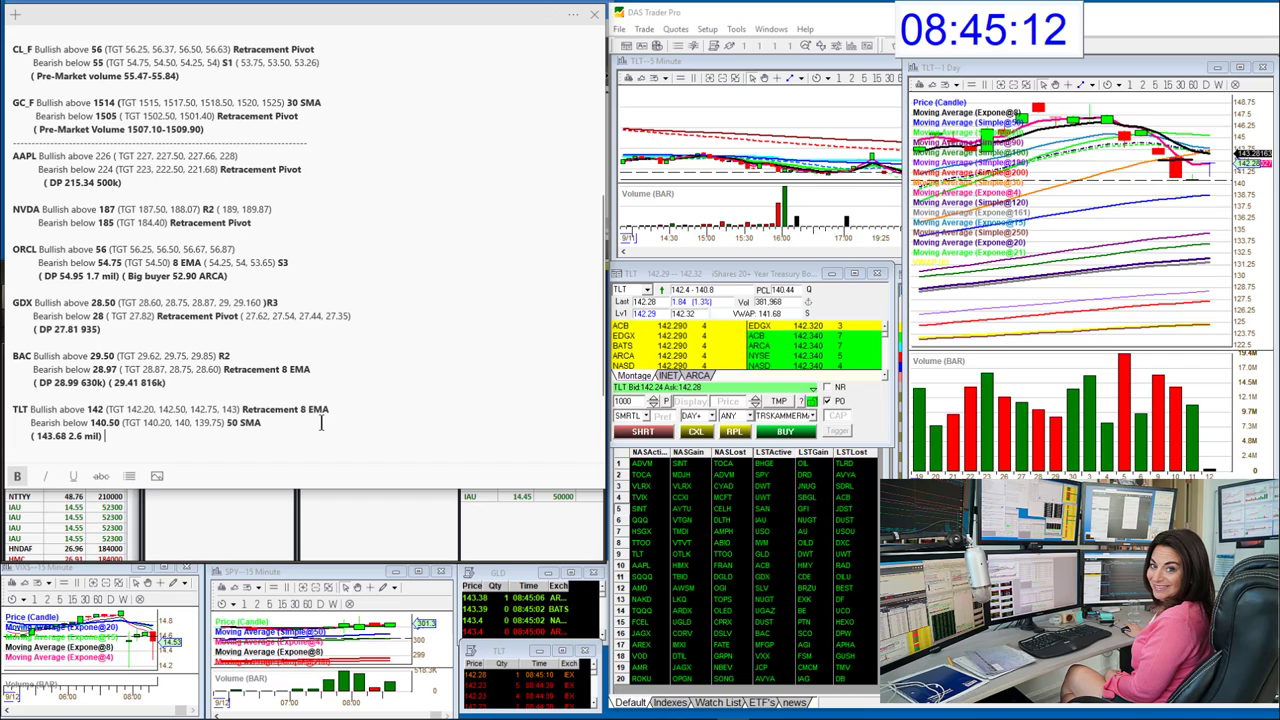
- Load GLD in the montage to compare its charts with the GLD levels in the notes
scroll(229, 408, "down", 3)
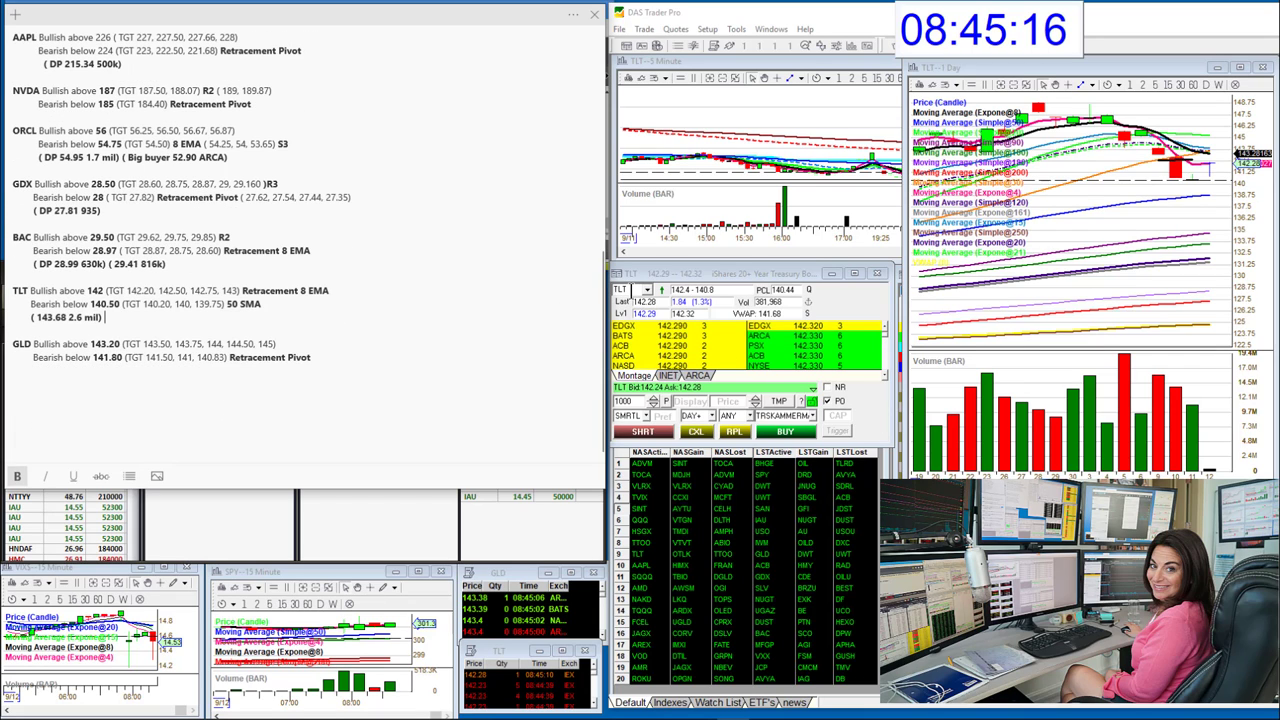
scroll(305, 200, "up", 1)
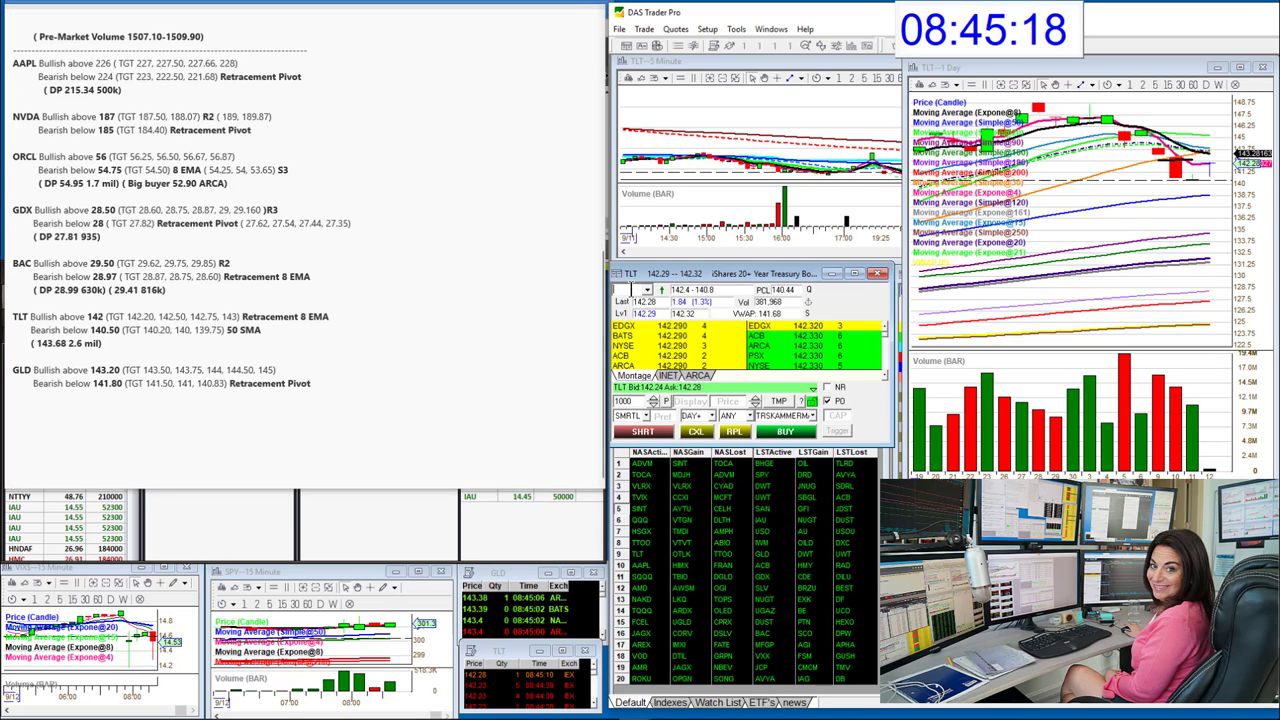
type("GLD")
key("Return")
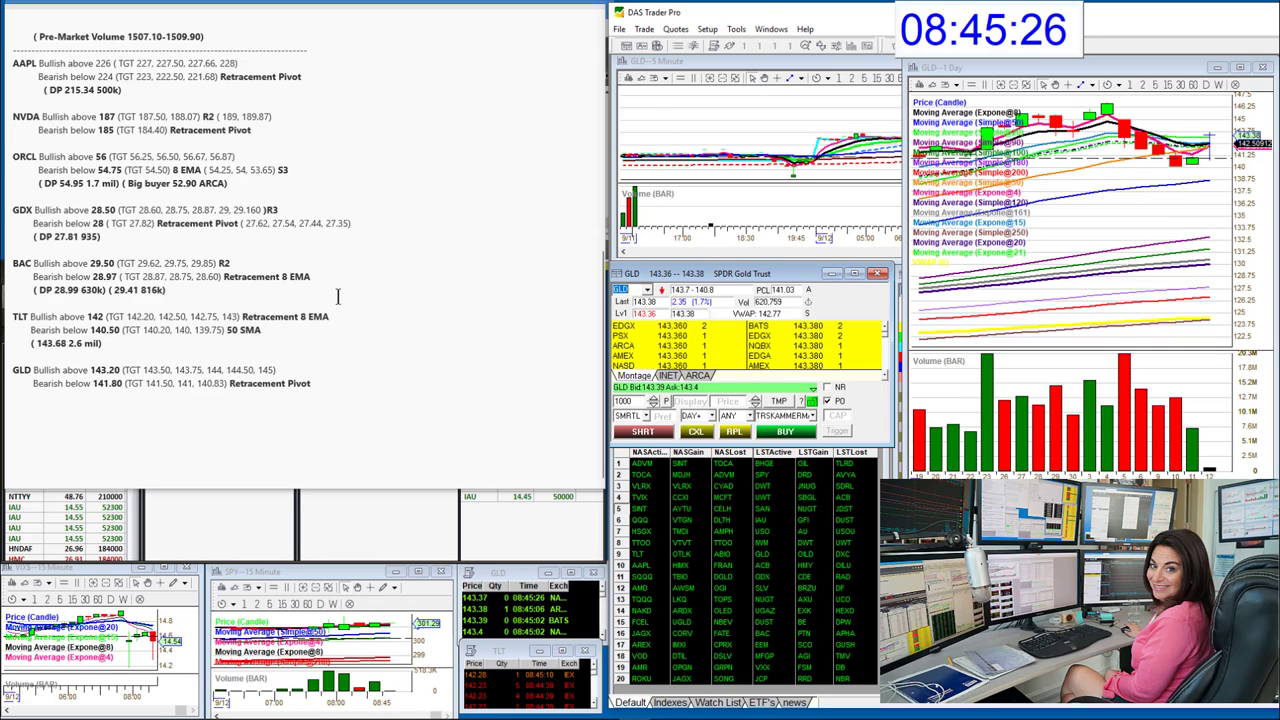
- Return the notes to the Sept 12th, 2019 heading and shrink the GLD daily chart window to uncover the windows beneath it
scroll(336, 296, "up", 5)
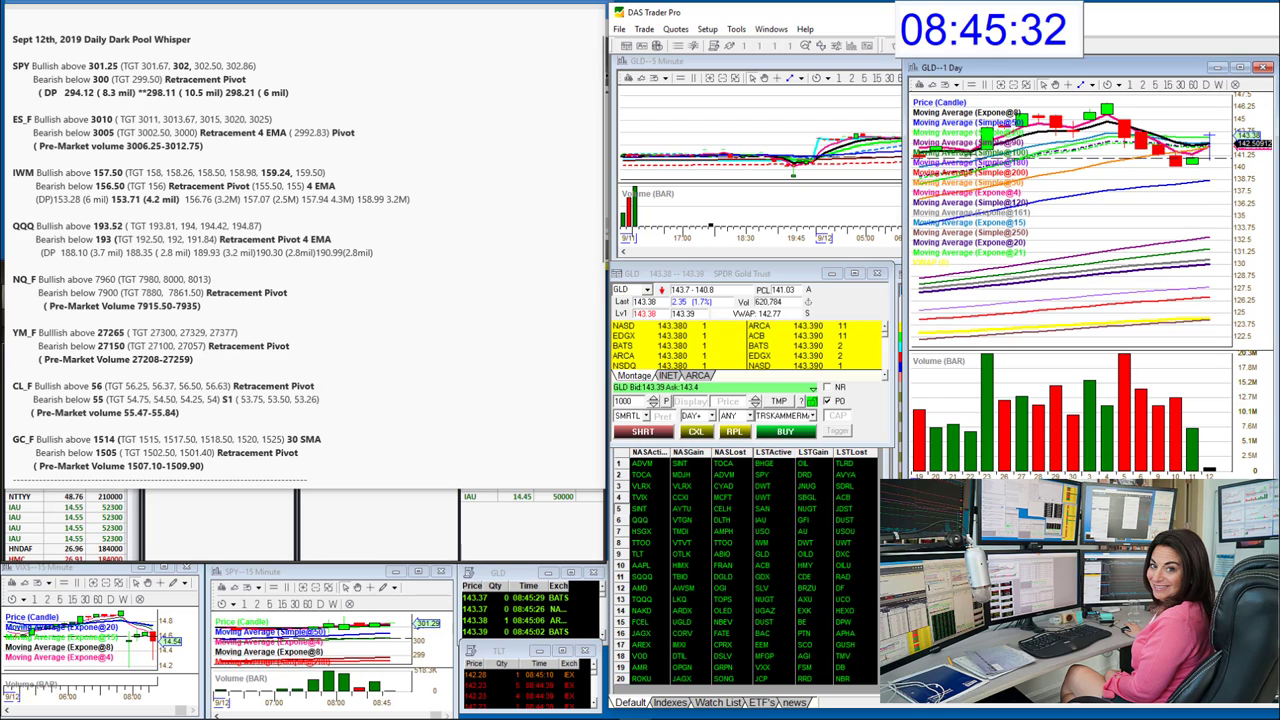
left_click_drag(904, 478, 920, 262)
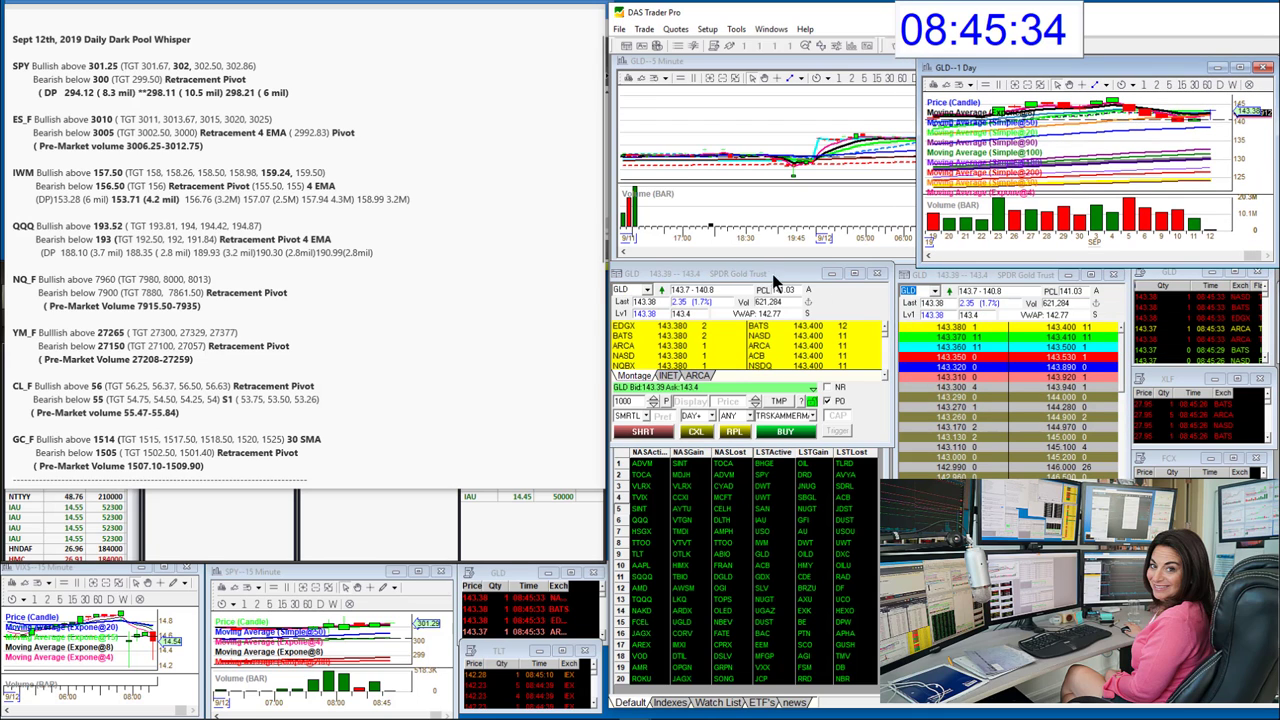